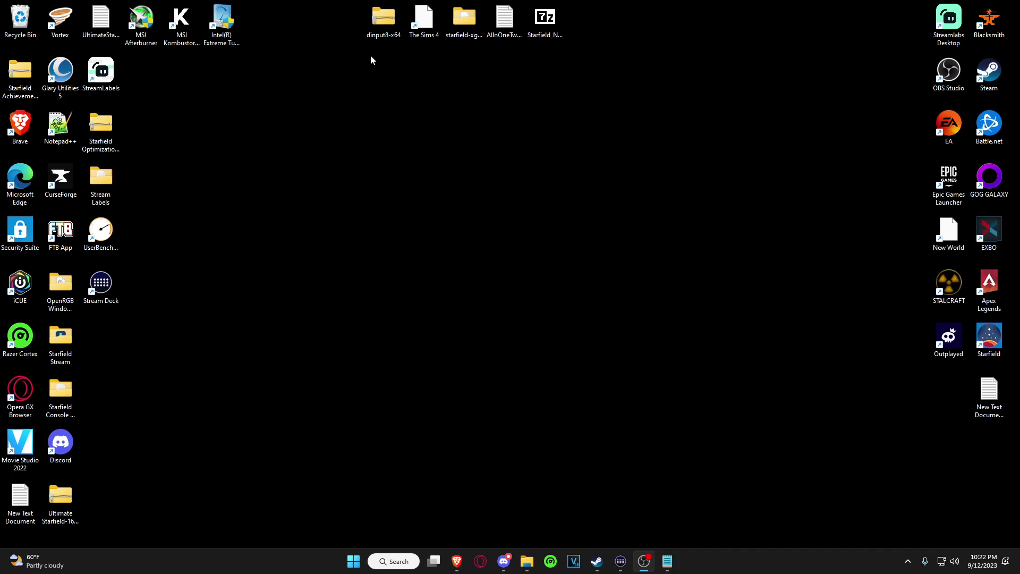
Step: Open Vortex and look over its dashboard tools, downloads, managed games and Starfield profiles
{"action": "double_click", "coordinate": [60, 18]}
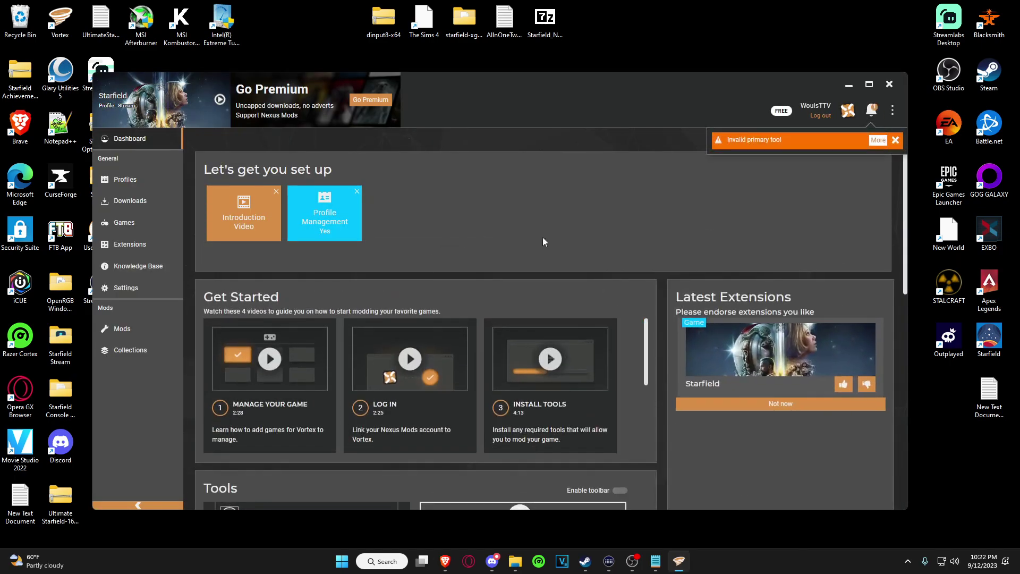
{"action": "scroll", "coordinate": [486, 270], "scroll_direction": "down", "scroll_amount": 4}
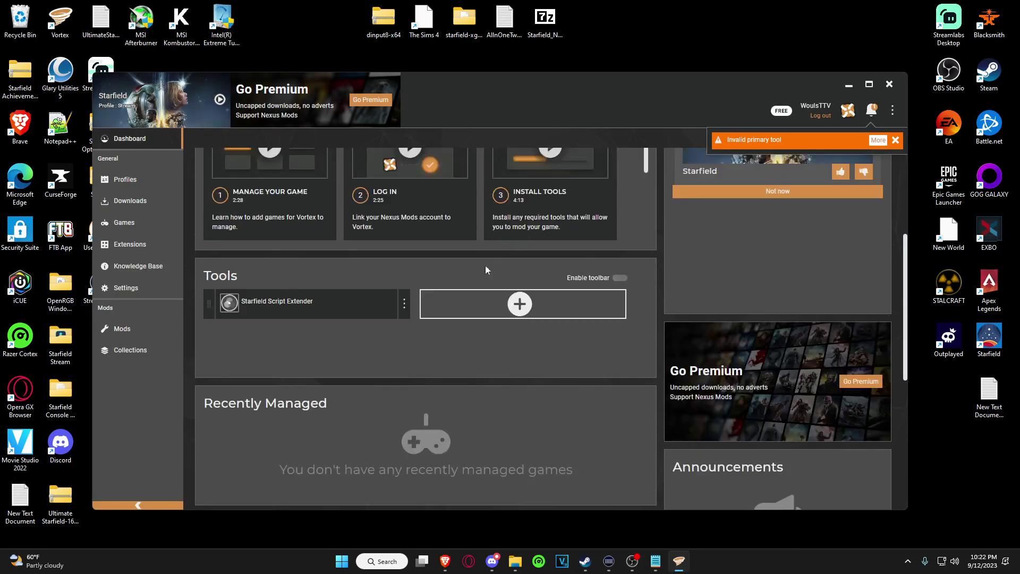
{"action": "left_click", "coordinate": [147, 202]}
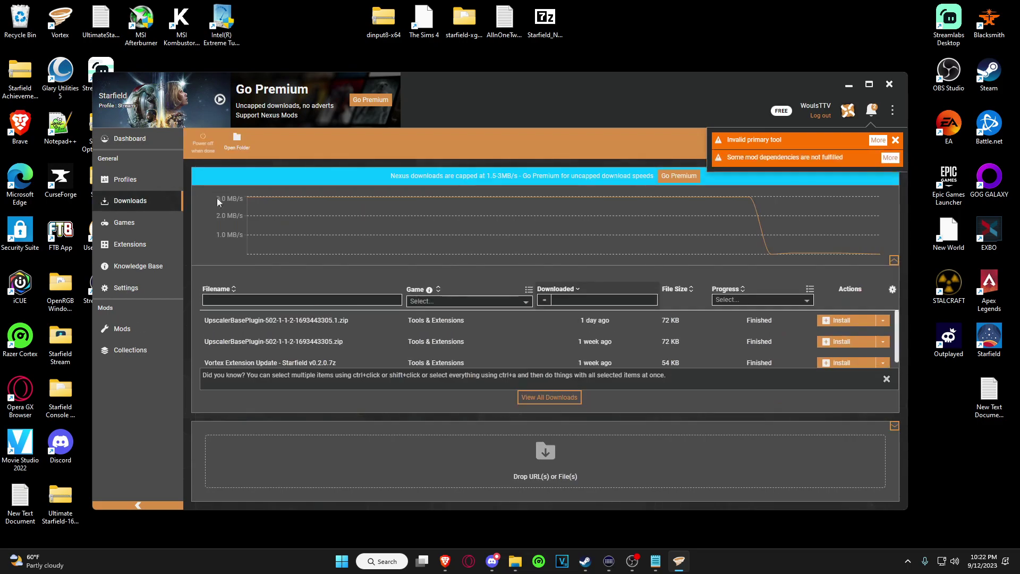
{"action": "left_click", "coordinate": [155, 220]}
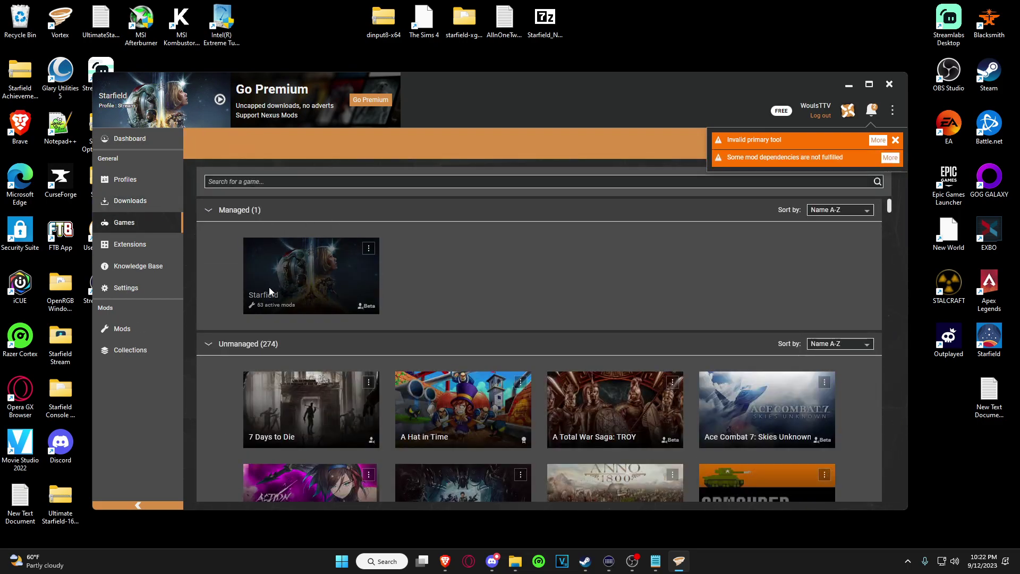
{"action": "left_click", "coordinate": [137, 175]}
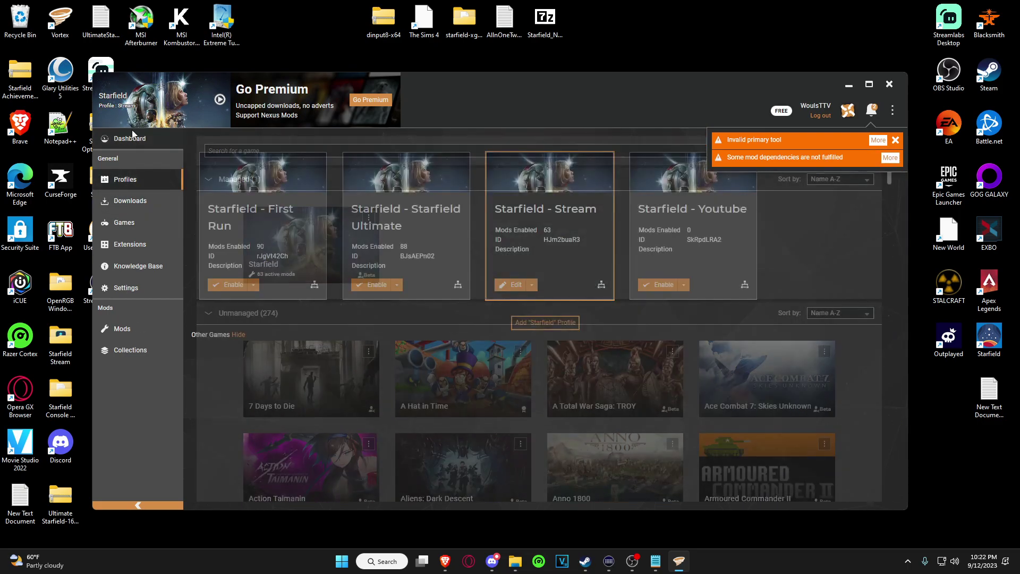
{"action": "left_click", "coordinate": [132, 136]}
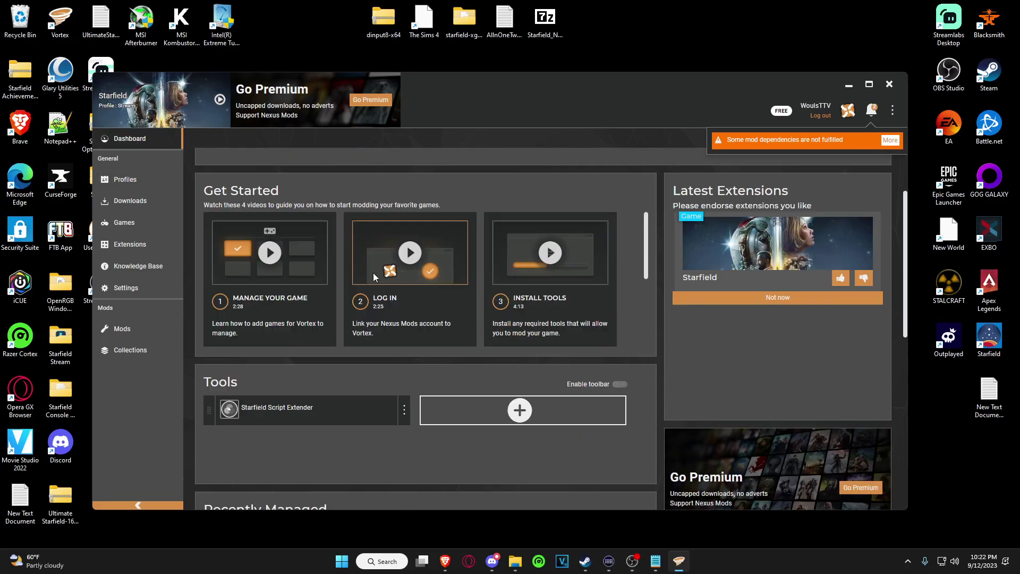
{"action": "scroll", "coordinate": [373, 272], "scroll_direction": "down", "scroll_amount": 2}
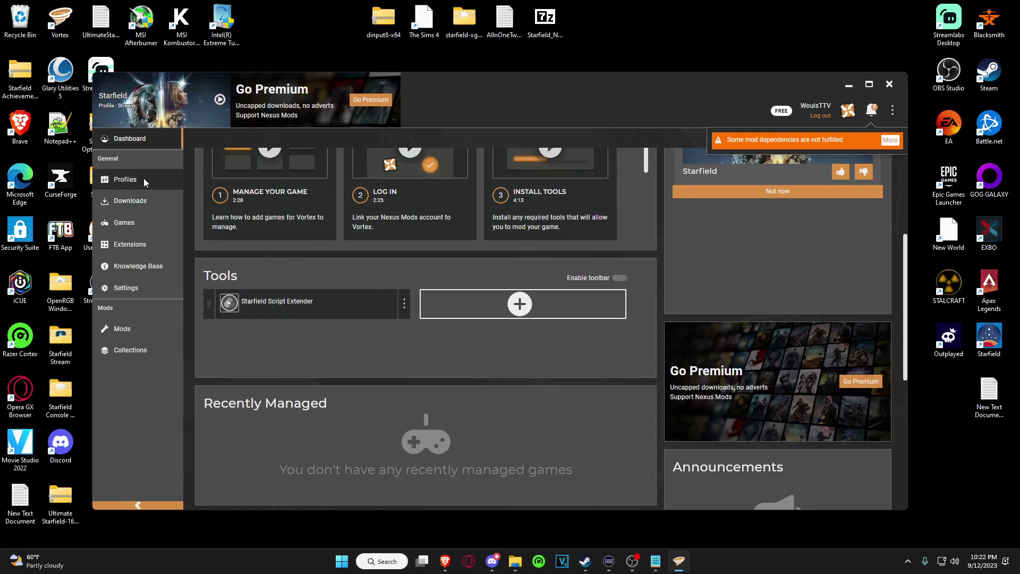
Step: Search the games list for "starfield" and open the Starfield entry's details showing its install path
{"action": "left_click", "coordinate": [132, 225]}
{"action": "scroll", "coordinate": [460, 256], "scroll_direction": "down", "scroll_amount": 5}
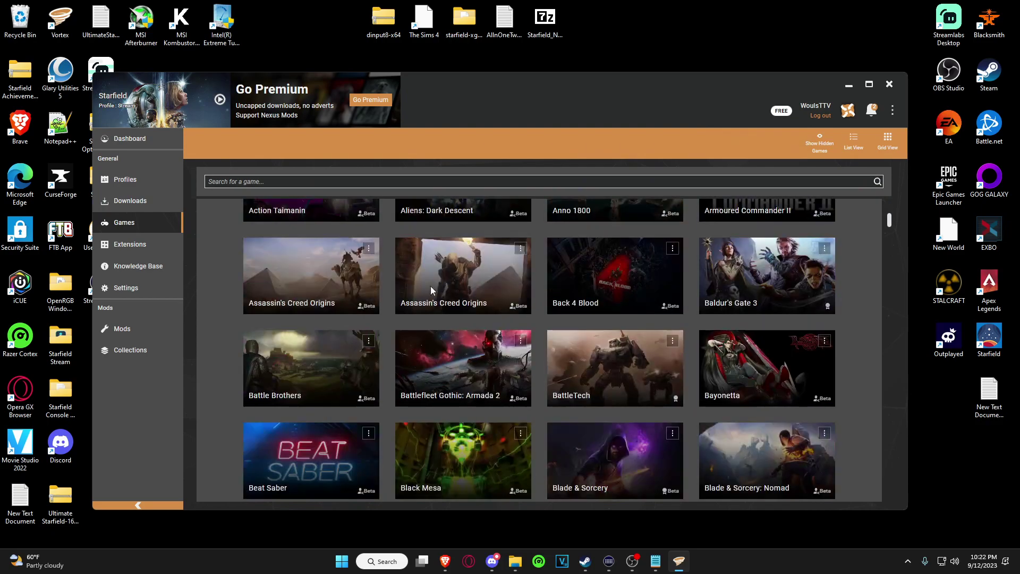
{"action": "scroll", "coordinate": [431, 276], "scroll_direction": "up", "scroll_amount": 8}
{"action": "left_click", "coordinate": [337, 182]}
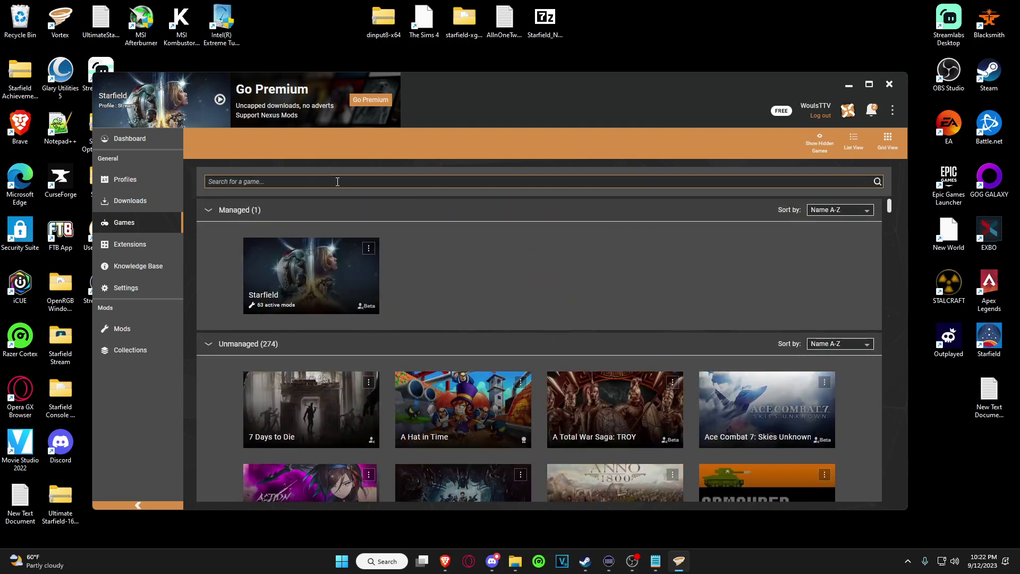
{"action": "type", "text": "starfield"}
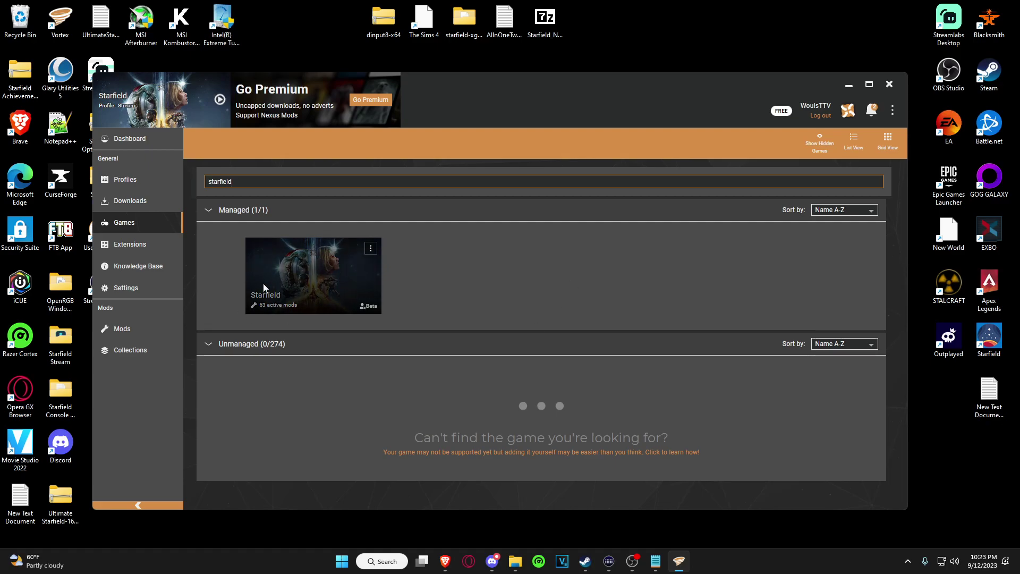
{"action": "left_click", "coordinate": [371, 248]}
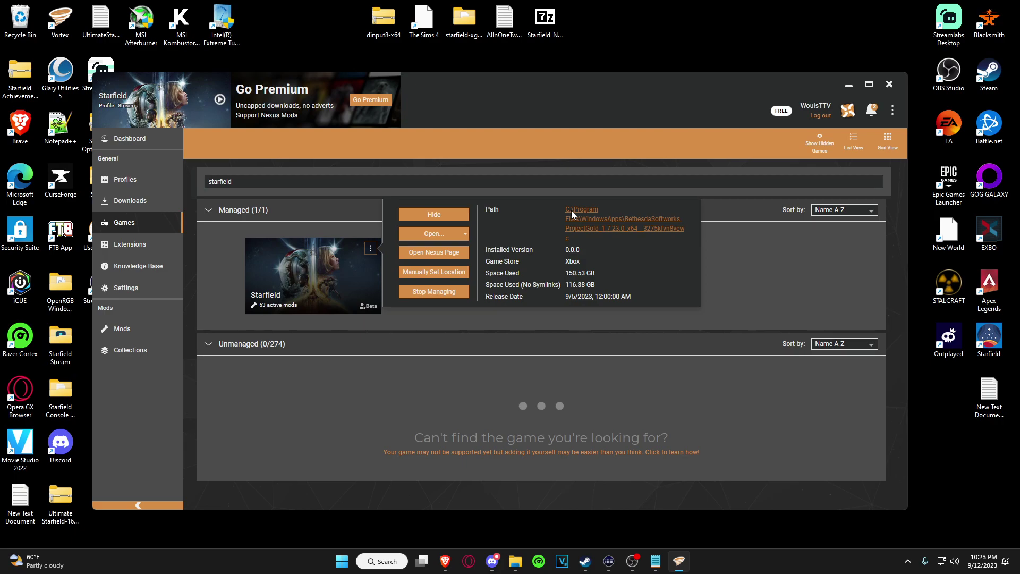
Step: Switch to File Explorer to look at the drives listed under This PC, and minimise it to return to Vortex
{"action": "mouse_move", "coordinate": [516, 568]}
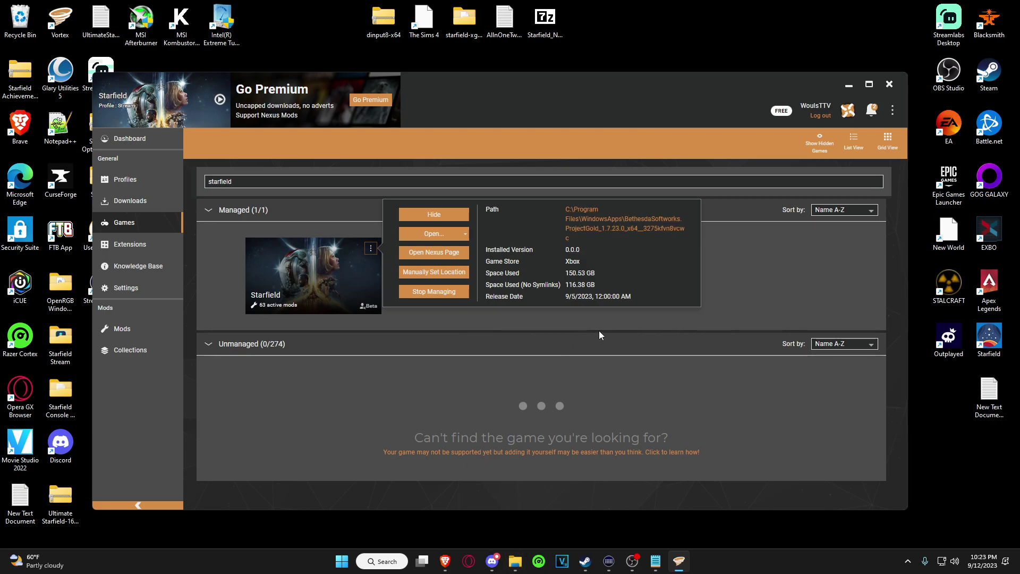
{"action": "left_click", "coordinate": [516, 561]}
{"action": "scroll", "coordinate": [436, 361], "scroll_direction": "down", "scroll_amount": 1}
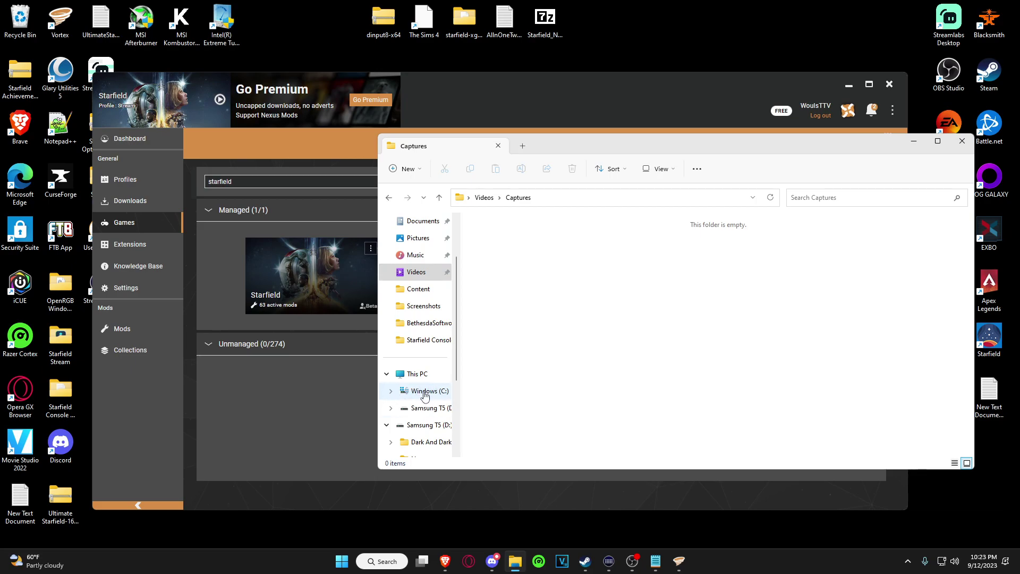
{"action": "left_click", "coordinate": [915, 142]}
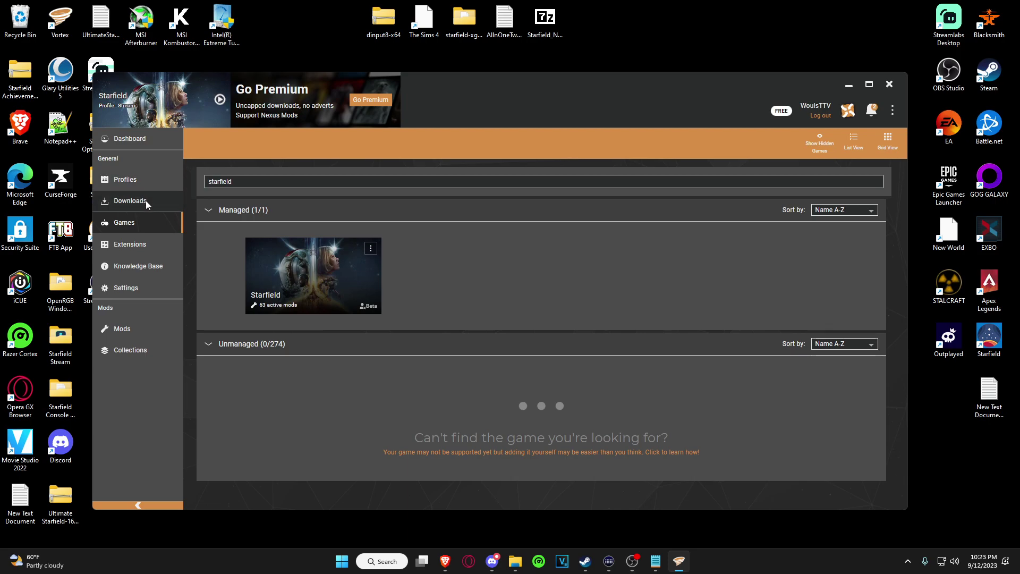
Step: View the Starfield profiles and the edit form of the Stream profile, and cancel the edit
{"action": "left_click", "coordinate": [136, 182]}
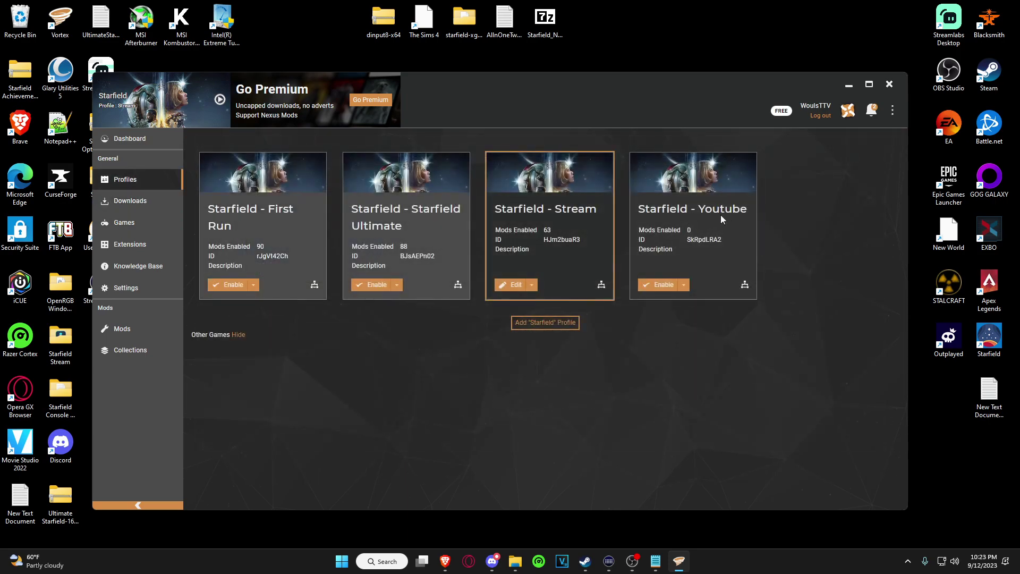
{"action": "left_click", "coordinate": [509, 283]}
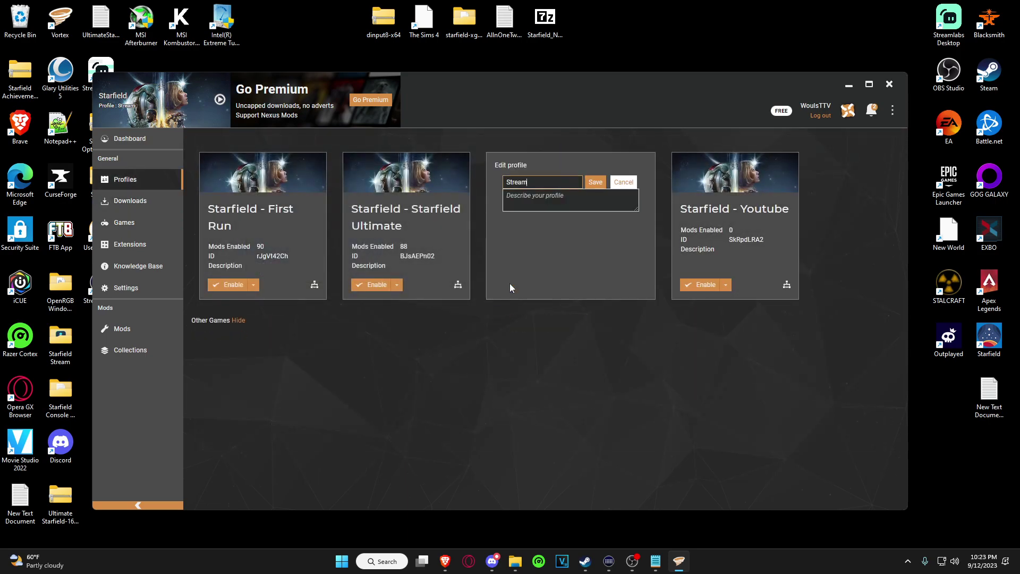
{"action": "left_click", "coordinate": [622, 182]}
Step: Look through the installed Visuals mods, the collections and the downloads list
{"action": "left_click", "coordinate": [123, 328]}
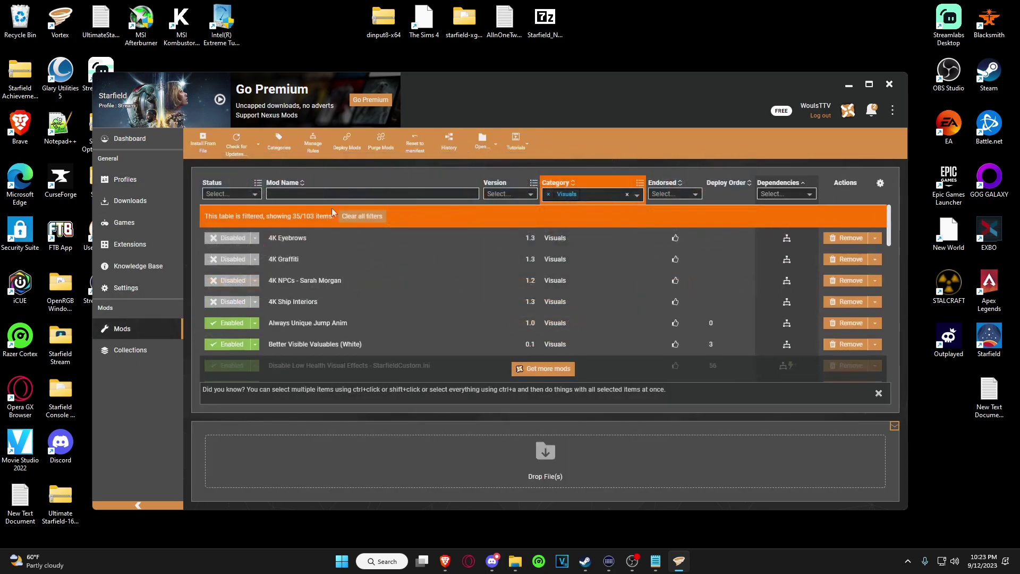
{"action": "scroll", "coordinate": [317, 290], "scroll_direction": "down", "scroll_amount": 5}
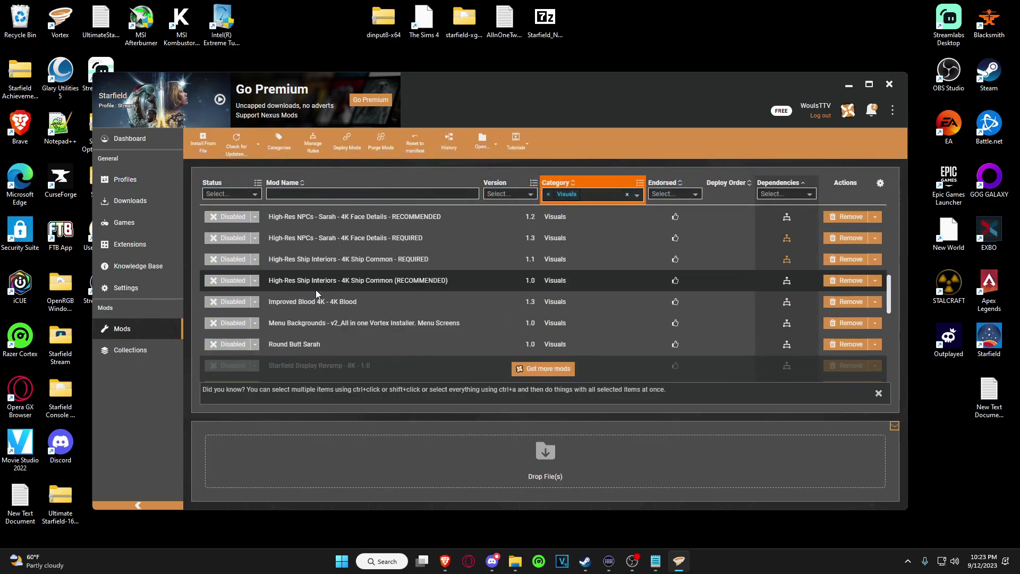
{"action": "scroll", "coordinate": [315, 289], "scroll_direction": "up", "scroll_amount": 5}
{"action": "left_click", "coordinate": [145, 348]}
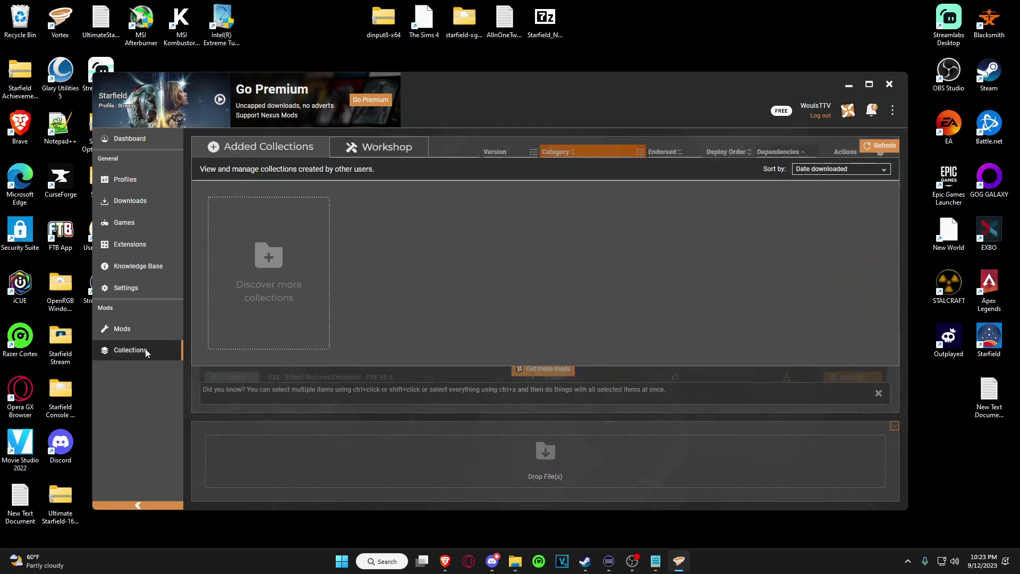
{"action": "left_click", "coordinate": [130, 183]}
{"action": "left_click", "coordinate": [141, 202]}
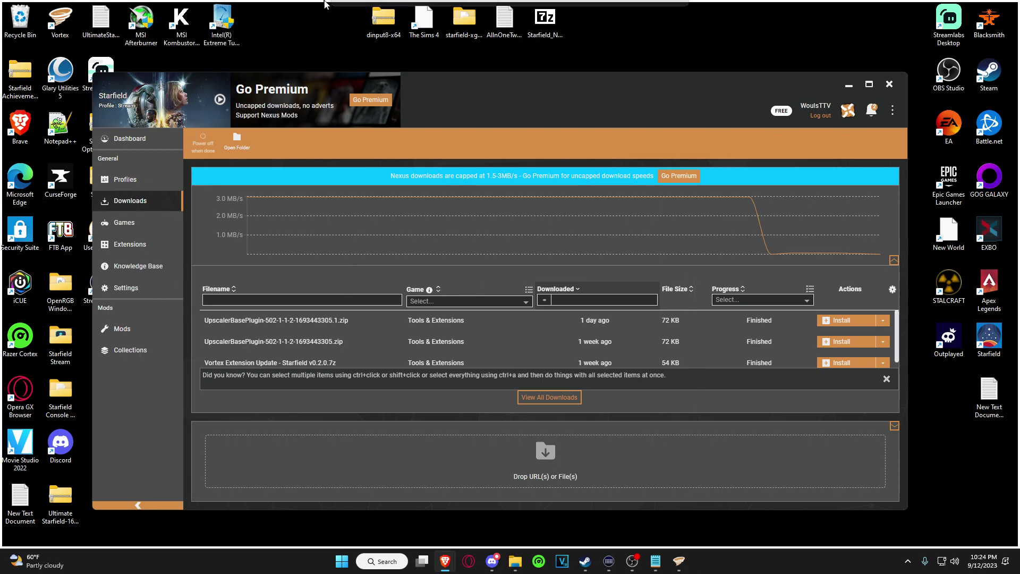
Step: Switch to the Brave browser and send the Neutral LUTs - No Color Filters mod to Vortex with the free slow download
{"action": "key", "text": "alt+Tab"}
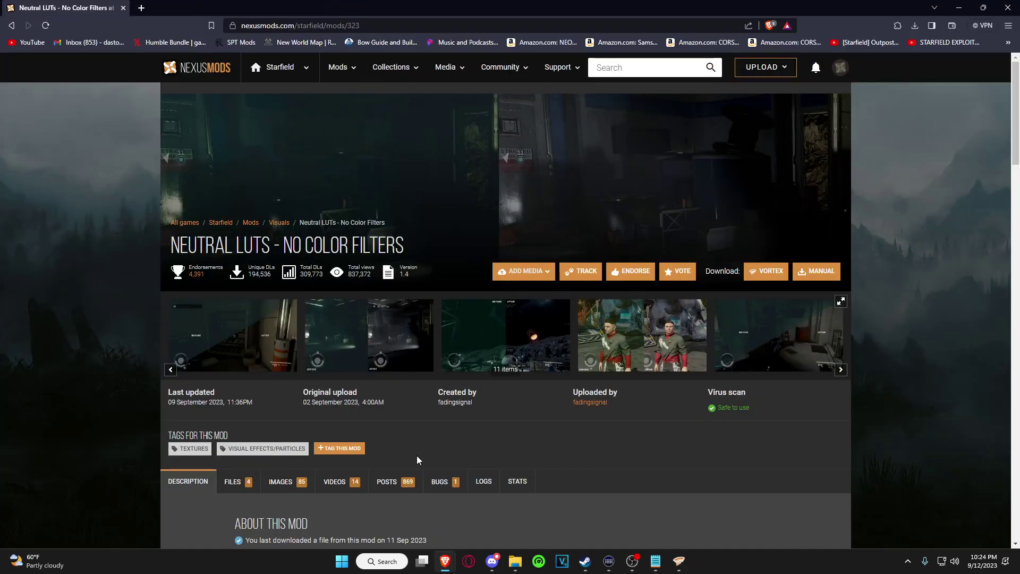
{"action": "scroll", "coordinate": [485, 404], "scroll_direction": "down", "scroll_amount": 3}
{"action": "scroll", "coordinate": [471, 433], "scroll_direction": "up", "scroll_amount": 3}
{"action": "left_click", "coordinate": [769, 273]}
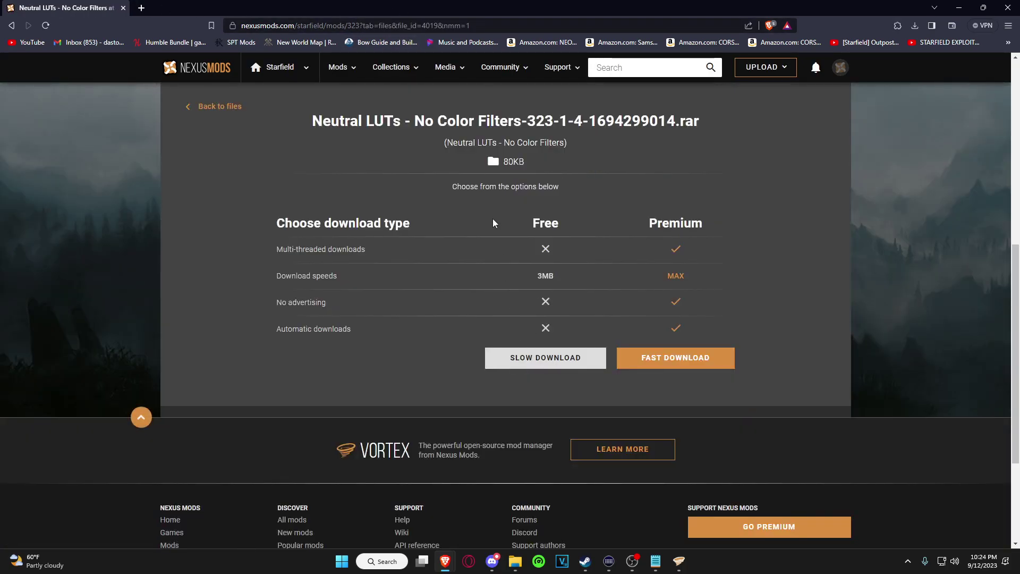
{"action": "left_click", "coordinate": [548, 360]}
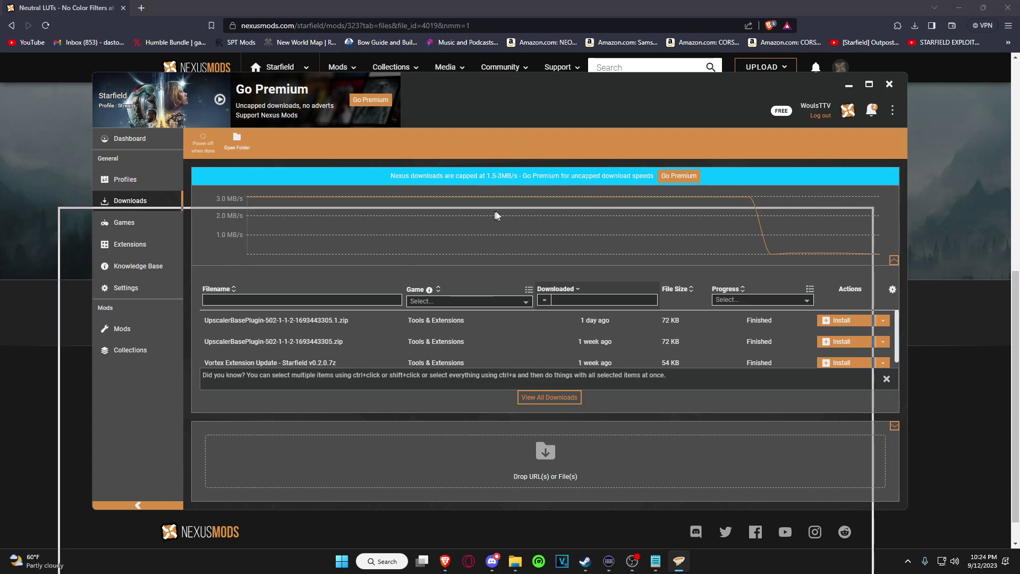
Step: Shift the Vortex window slightly and locate Neutral LUTs - No Color Filters in the mods list to check its status
{"action": "left_click_drag", "start_coordinate": [495, 214], "coordinate": [522, 217]}
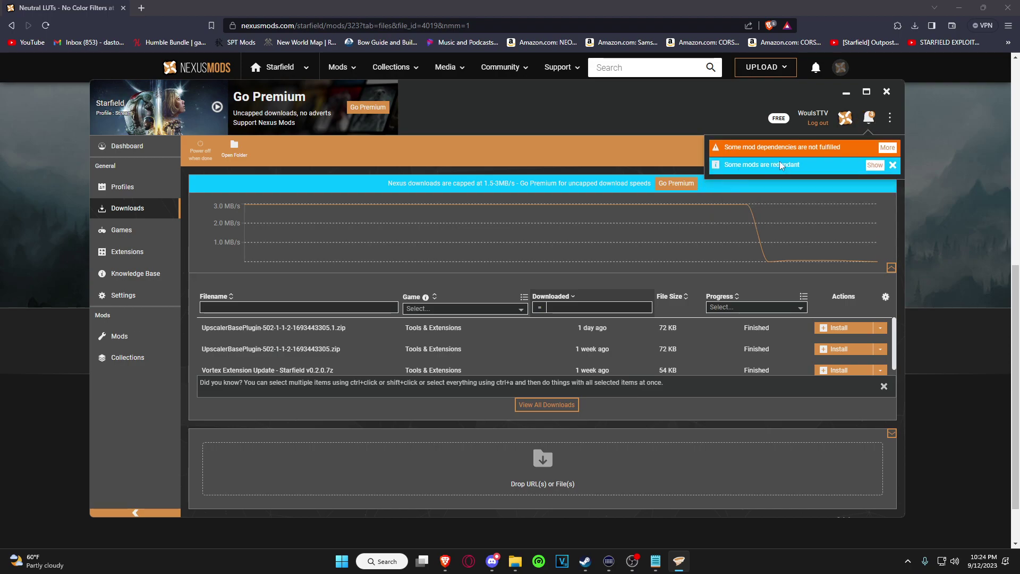
{"action": "left_click", "coordinate": [114, 336]}
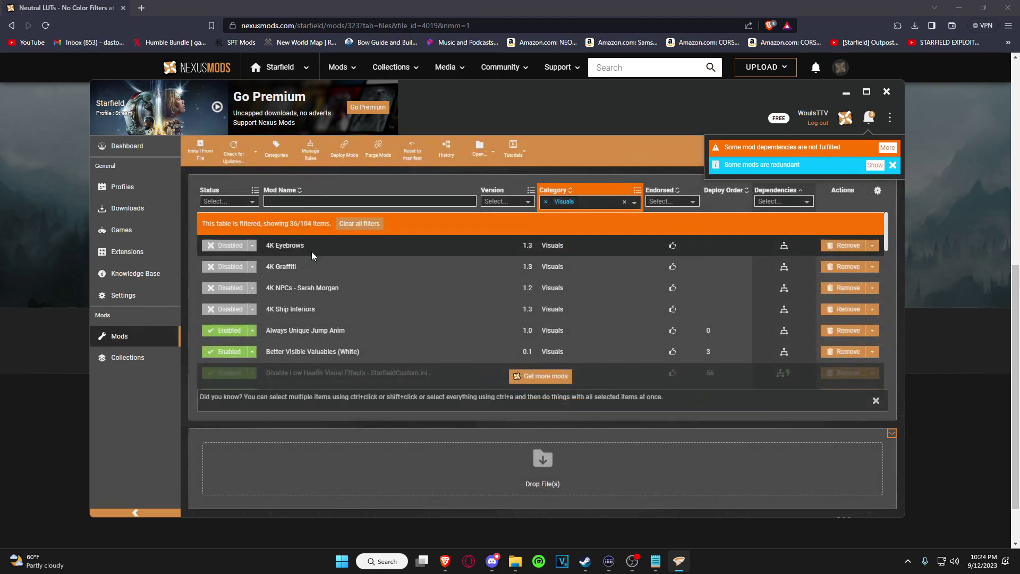
{"action": "scroll", "coordinate": [308, 266], "scroll_direction": "down", "scroll_amount": 10}
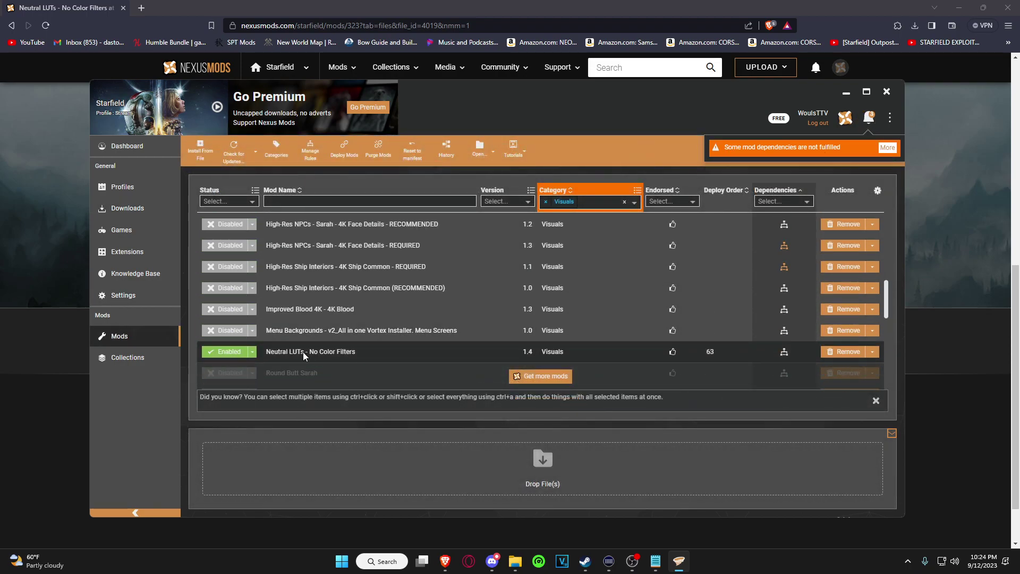
{"action": "left_click", "coordinate": [356, 358]}
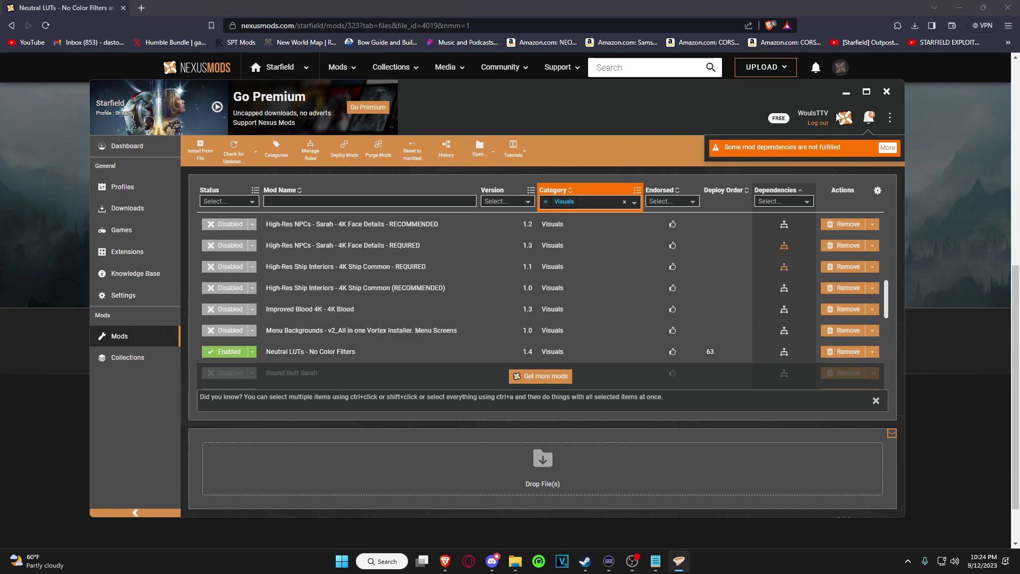
Step: Compare the download page with the Vortex mods list, minimise Vortex, and return to the Neutral LUTs mod's files page in Brave
{"action": "key", "text": "alt+Tab"}
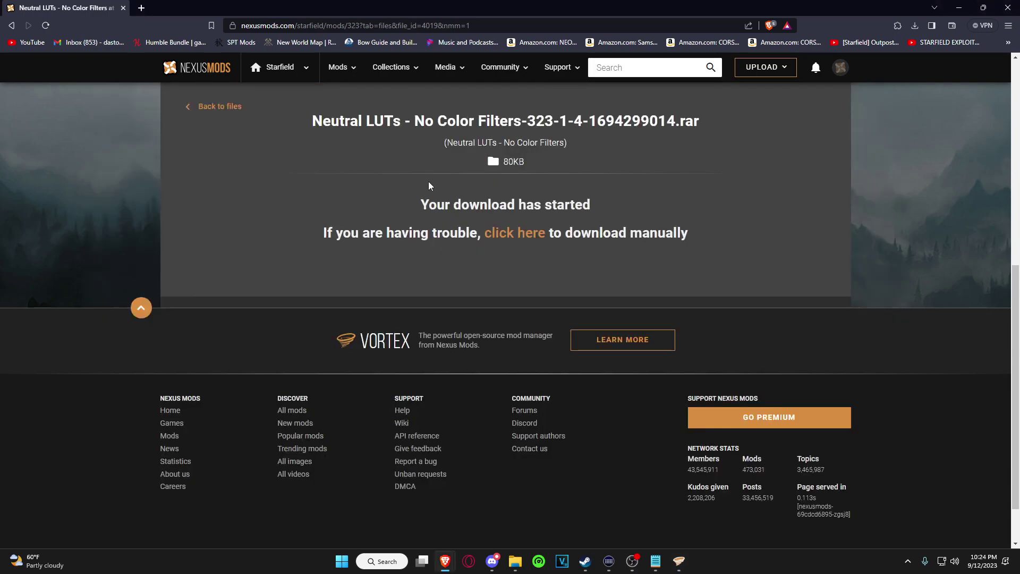
{"action": "left_click", "coordinate": [679, 561]}
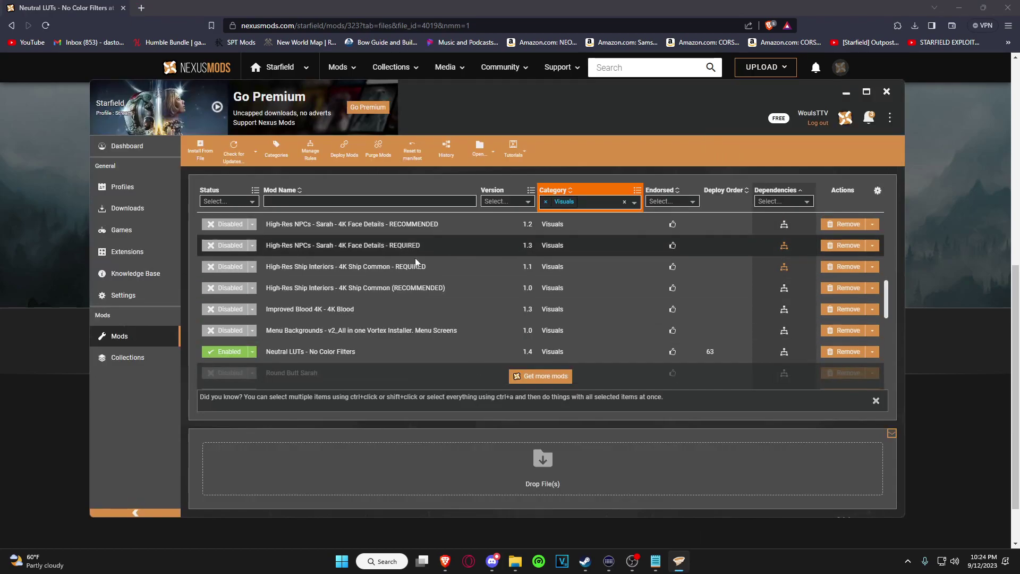
{"action": "left_click", "coordinate": [847, 93]}
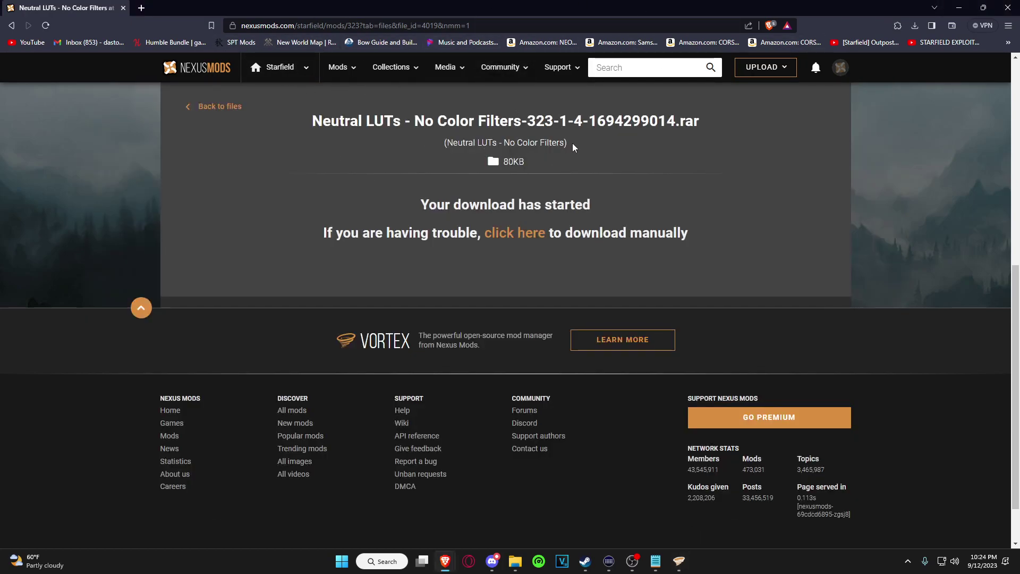
{"action": "left_click", "coordinate": [676, 559]}
{"action": "left_click", "coordinate": [848, 96]}
{"action": "left_click", "coordinate": [204, 105]}
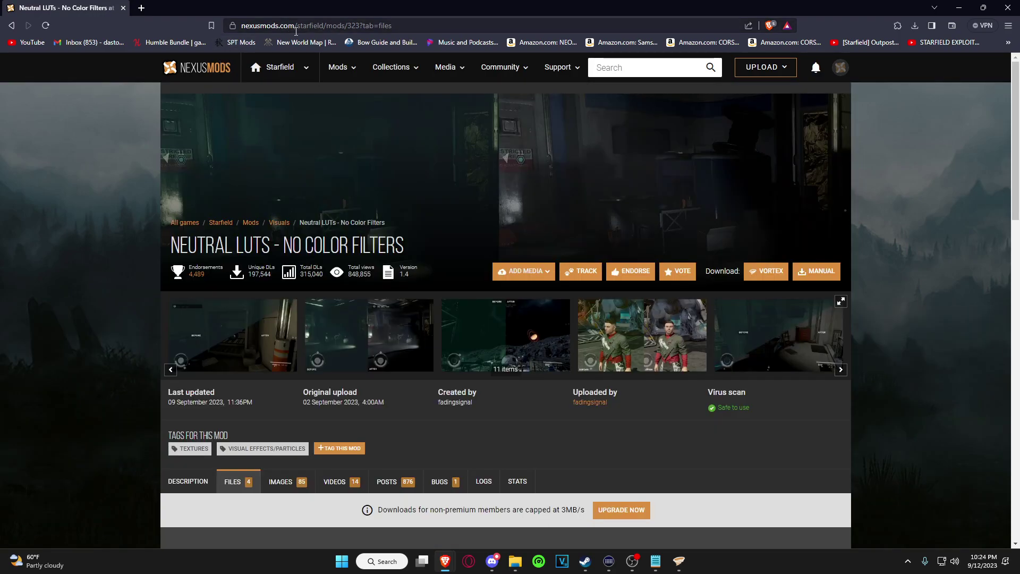
{"action": "left_click", "coordinate": [636, 70]}
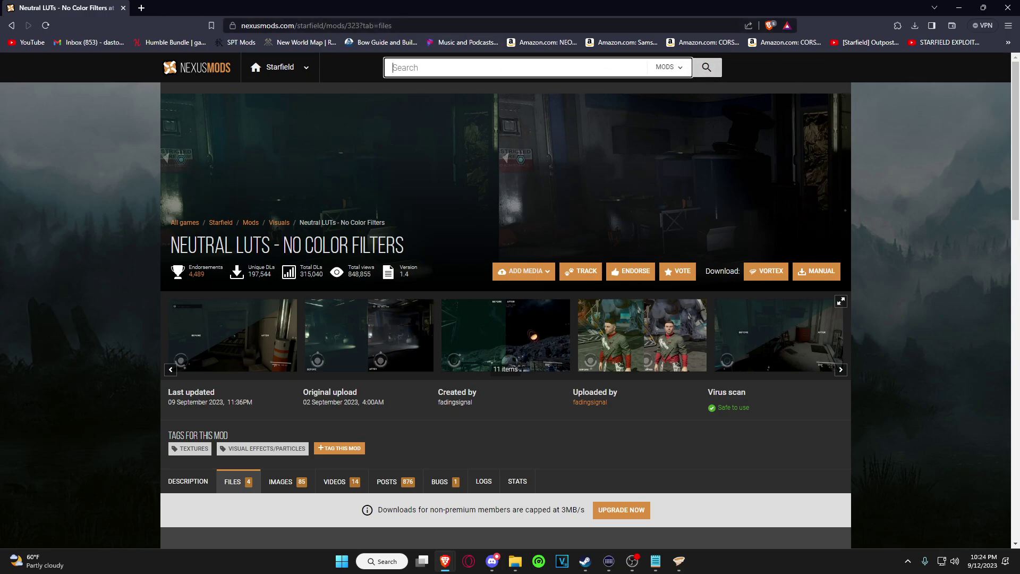
Step: Reopen the closed Achievement Enabler mod page and read its description down to the Steam version instructions
{"action": "key", "text": "ctrl+shift+t"}
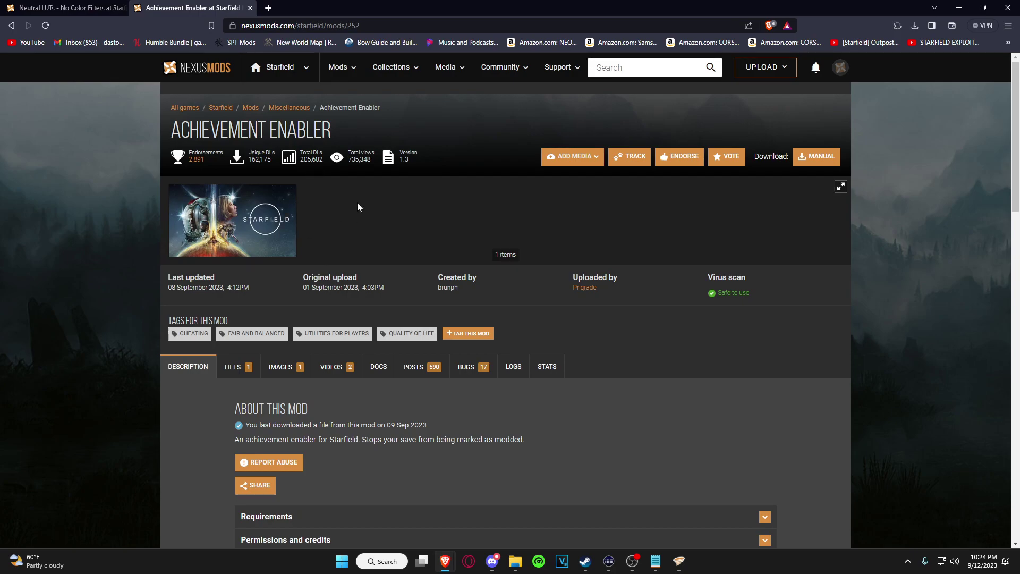
{"action": "scroll", "coordinate": [319, 219], "scroll_direction": "down", "scroll_amount": 4}
{"action": "scroll", "coordinate": [319, 219], "scroll_direction": "up", "scroll_amount": 3}
{"action": "scroll", "coordinate": [798, 178], "scroll_direction": "up", "scroll_amount": 1}
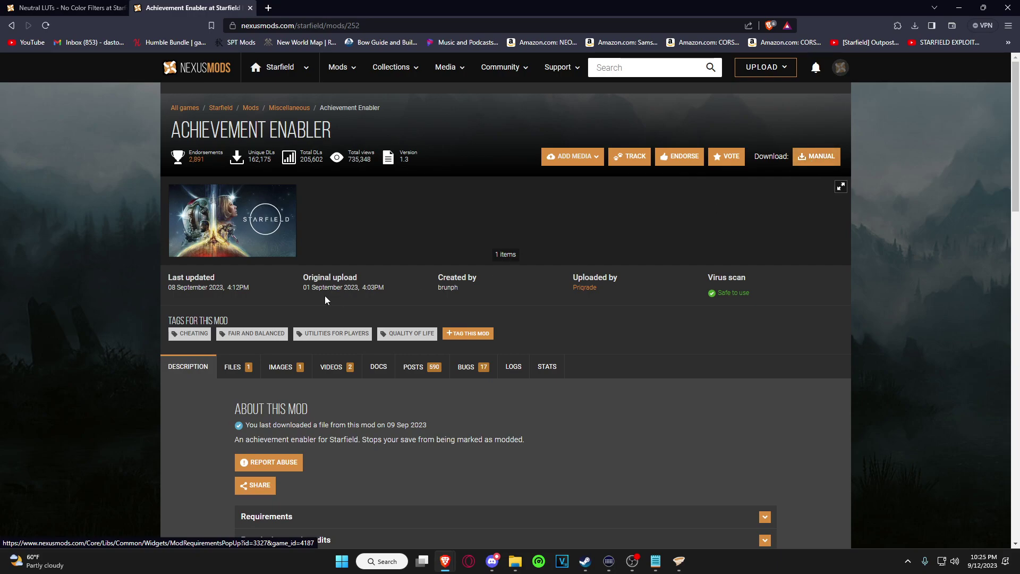
{"action": "scroll", "coordinate": [327, 300], "scroll_direction": "down", "scroll_amount": 5}
{"action": "scroll", "coordinate": [332, 303], "scroll_direction": "down", "scroll_amount": 2}
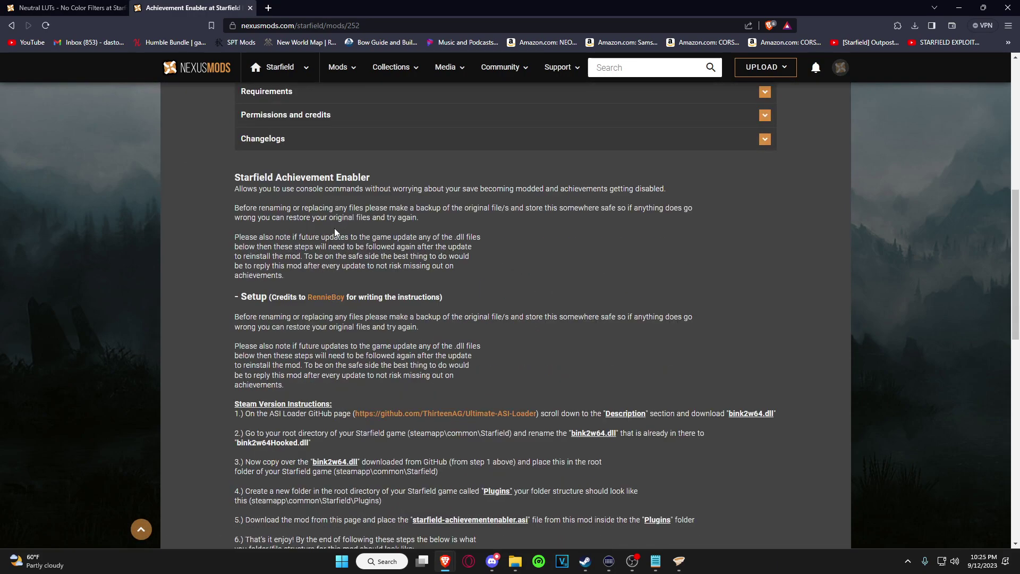
Step: Open the Ultimate-ASI-Loader GitHub page from the Steam instructions in a new tab and find the DLL list under Description
{"action": "scroll", "coordinate": [333, 228], "scroll_direction": "down", "scroll_amount": 1}
{"action": "right_click", "coordinate": [399, 362]}
{"action": "left_click", "coordinate": [428, 370]}
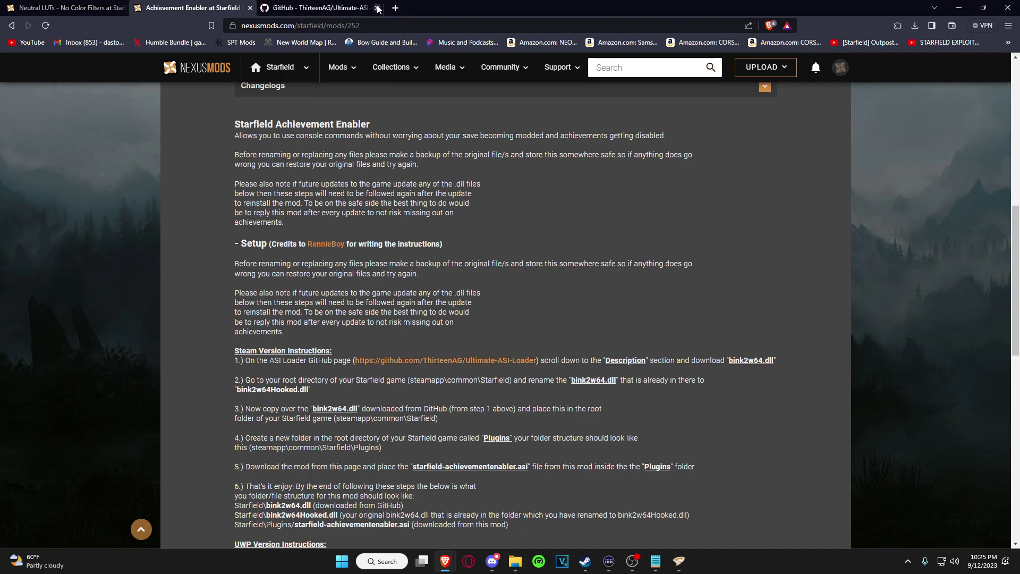
{"action": "left_click", "coordinate": [322, 10]}
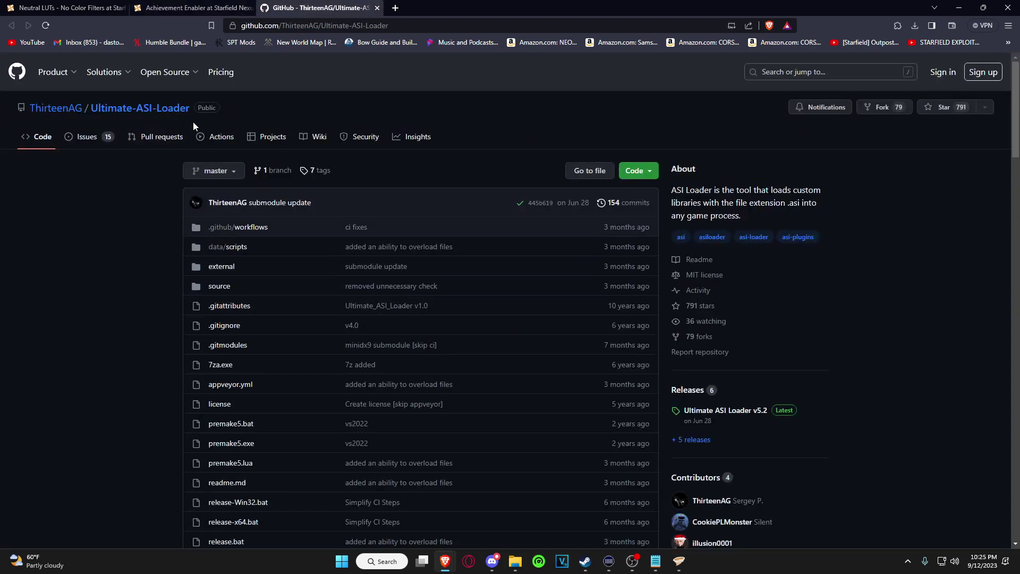
{"action": "scroll", "coordinate": [466, 109], "scroll_direction": "down", "scroll_amount": 10}
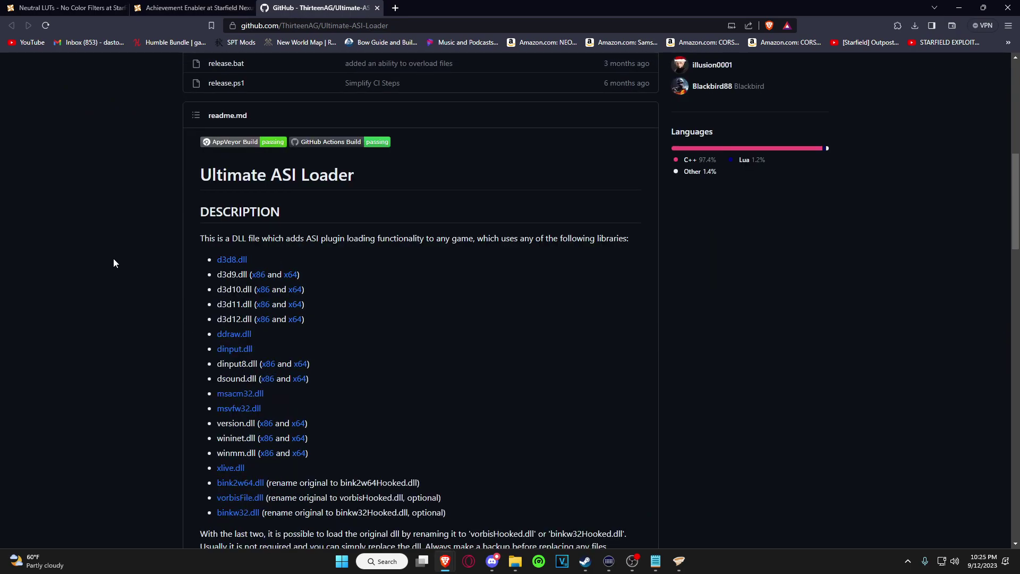
{"action": "left_click", "coordinate": [519, 563]}
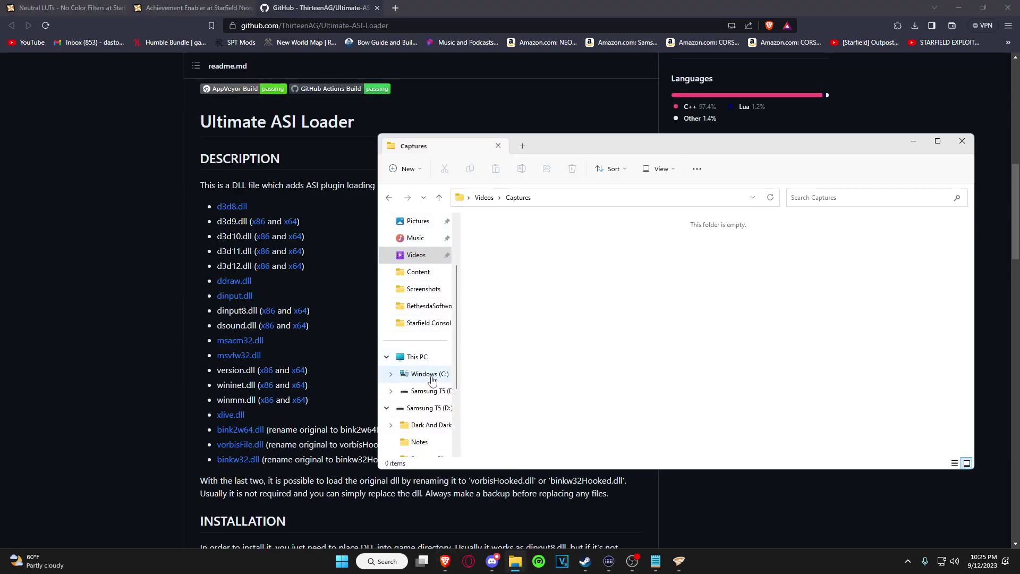
{"action": "left_click", "coordinate": [432, 374]}
{"action": "left_click", "coordinate": [914, 140]}
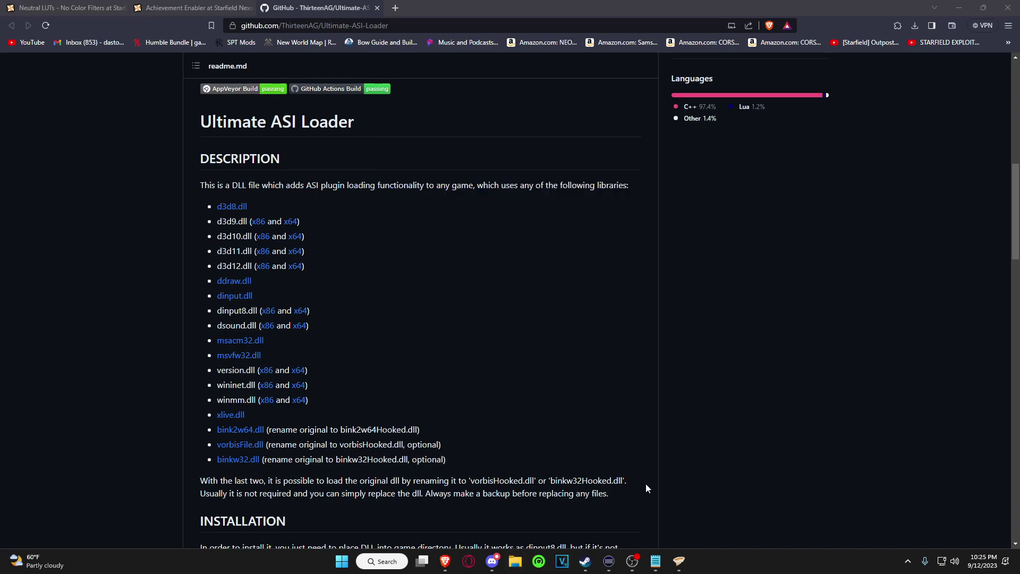
Step: Switch to Vortex, open Starfield's installation folder from the managed game's path, and locate the bink2w64 files in it
{"action": "left_click", "coordinate": [679, 561]}
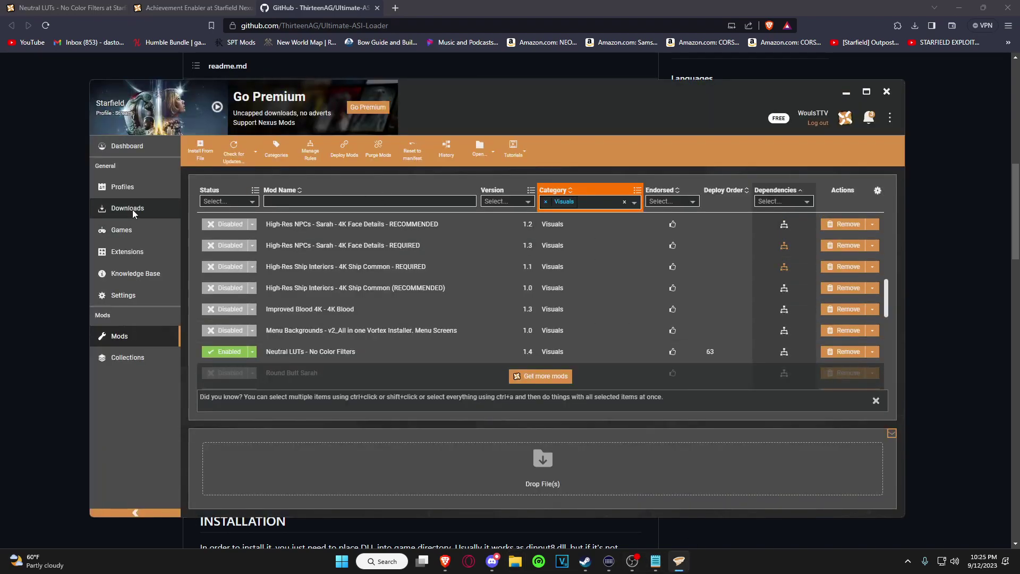
{"action": "left_click", "coordinate": [123, 187]}
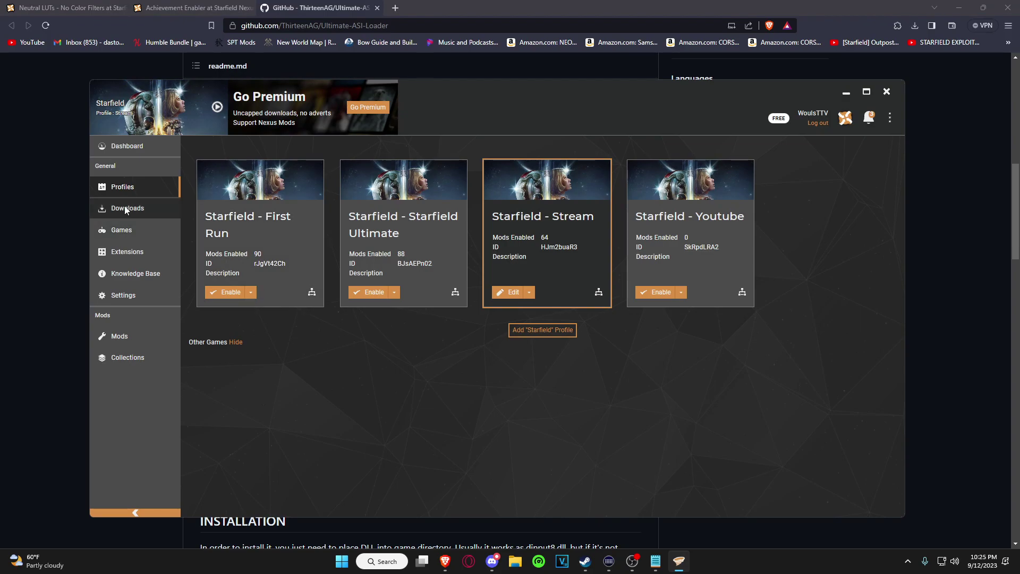
{"action": "left_click", "coordinate": [121, 229]}
{"action": "mouse_move", "coordinate": [493, 253]}
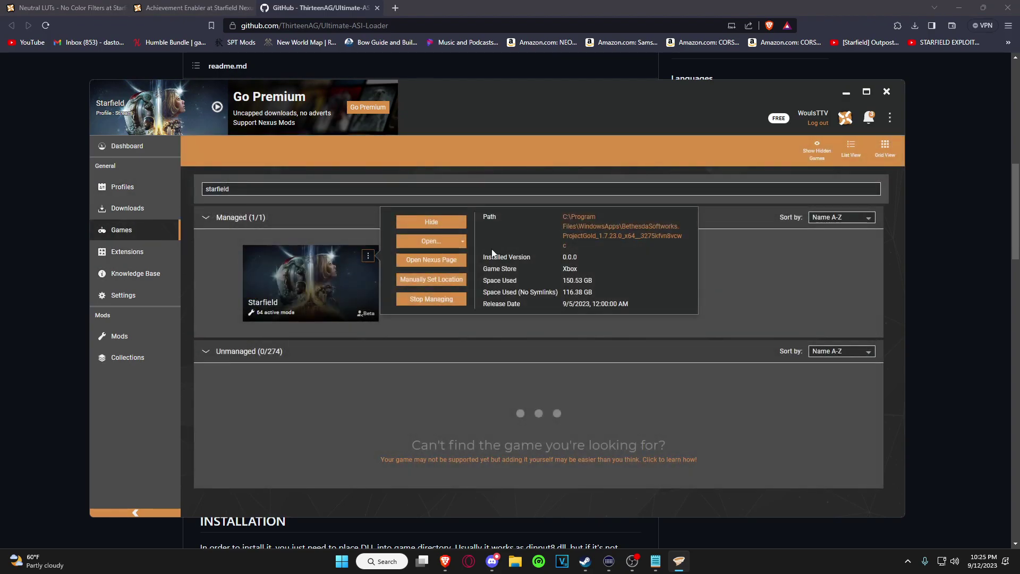
{"action": "left_click", "coordinate": [629, 237]}
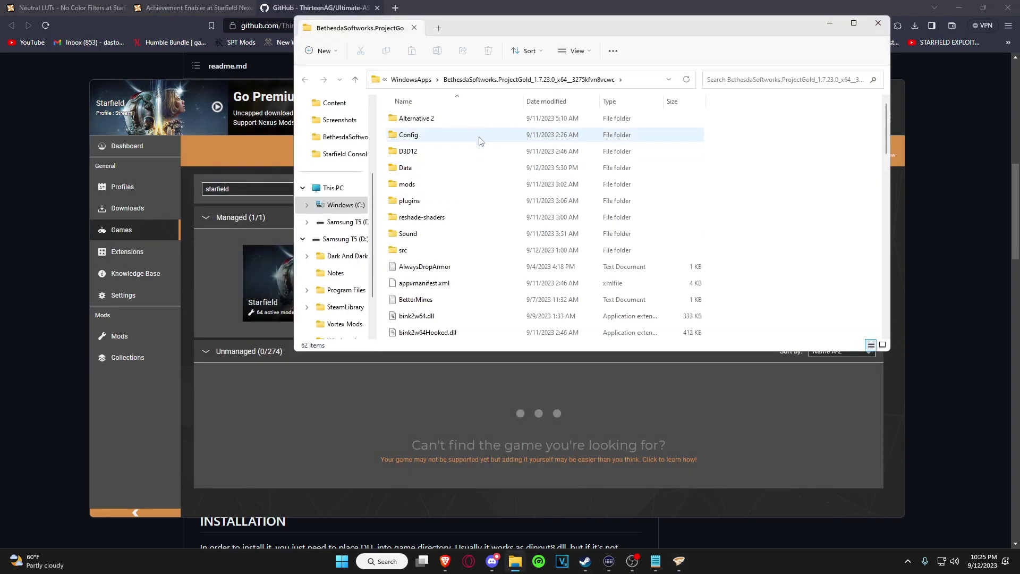
{"action": "scroll", "coordinate": [454, 186], "scroll_direction": "down", "scroll_amount": 5}
{"action": "scroll", "coordinate": [456, 215], "scroll_direction": "up", "scroll_amount": 2}
{"action": "scroll", "coordinate": [447, 213], "scroll_direction": "up", "scroll_amount": 2}
{"action": "scroll", "coordinate": [431, 209], "scroll_direction": "down", "scroll_amount": 1}
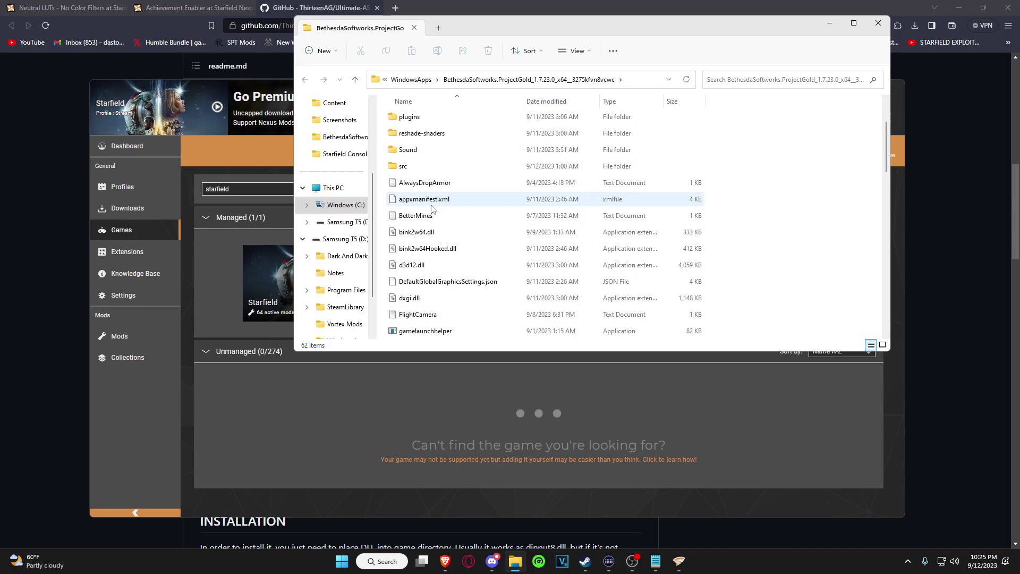
Step: Return to the Achievement Enabler page and read the Steam and UWP version instructions, focusing on the bink2w64.dll copy step
{"action": "left_click", "coordinate": [202, 8]}
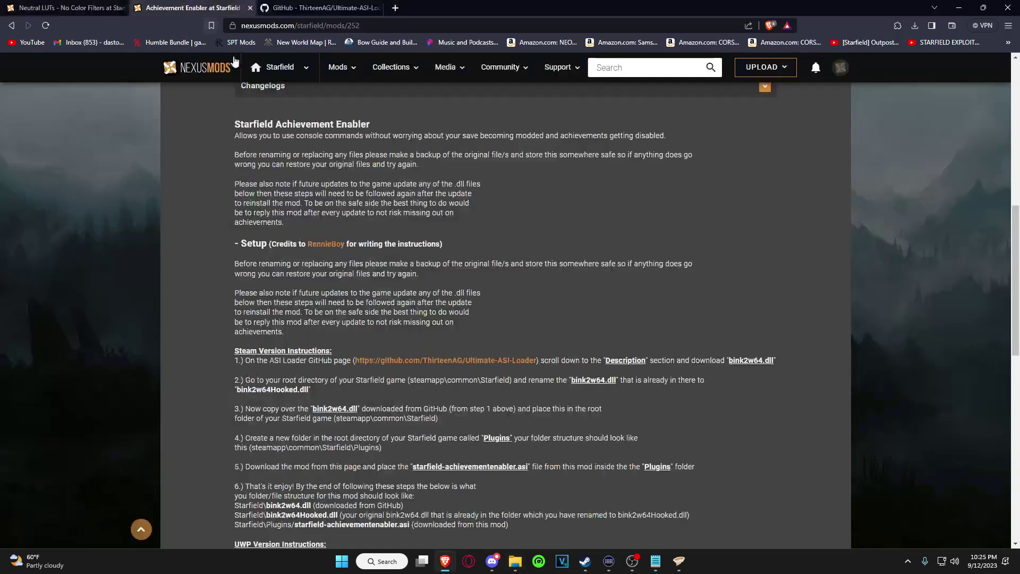
{"action": "scroll", "coordinate": [559, 279], "scroll_direction": "down", "scroll_amount": 3}
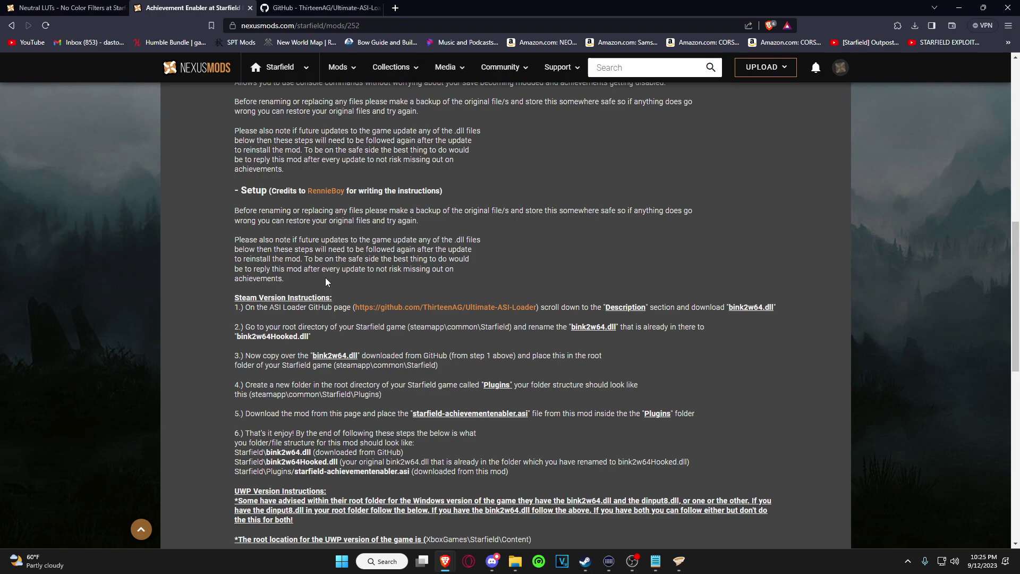
{"action": "scroll", "coordinate": [322, 200], "scroll_direction": "down", "scroll_amount": 3}
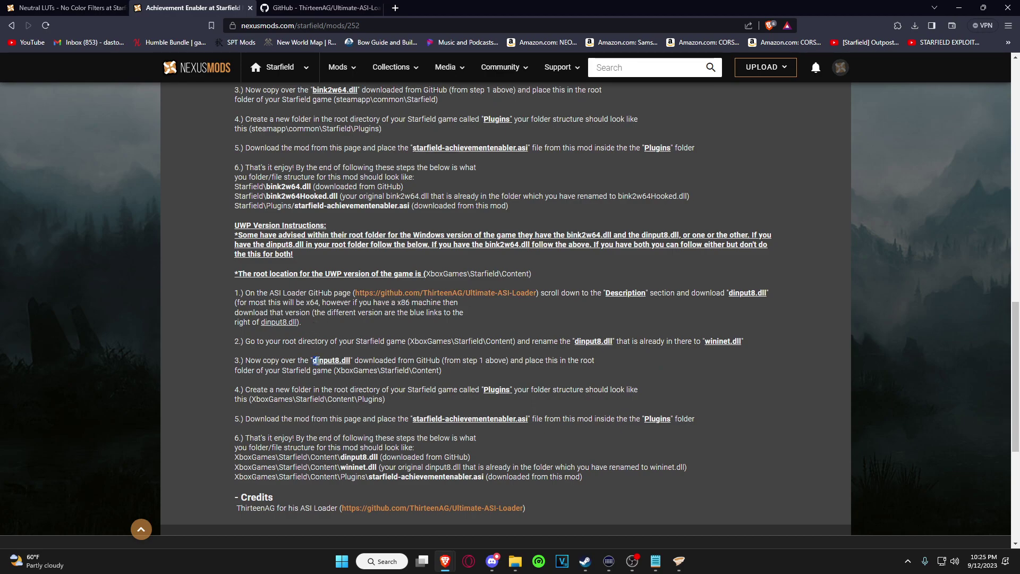
{"action": "scroll", "coordinate": [355, 308], "scroll_direction": "up", "scroll_amount": 3}
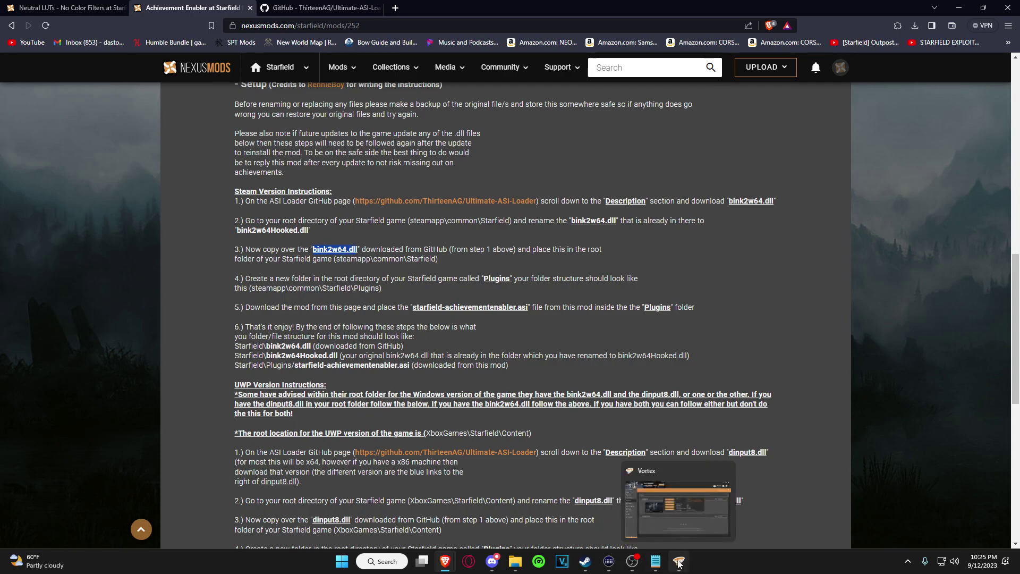
Step: Arrange the browser with the mod instructions and the Starfield game folder window side by side
{"action": "left_click", "coordinate": [518, 565]}
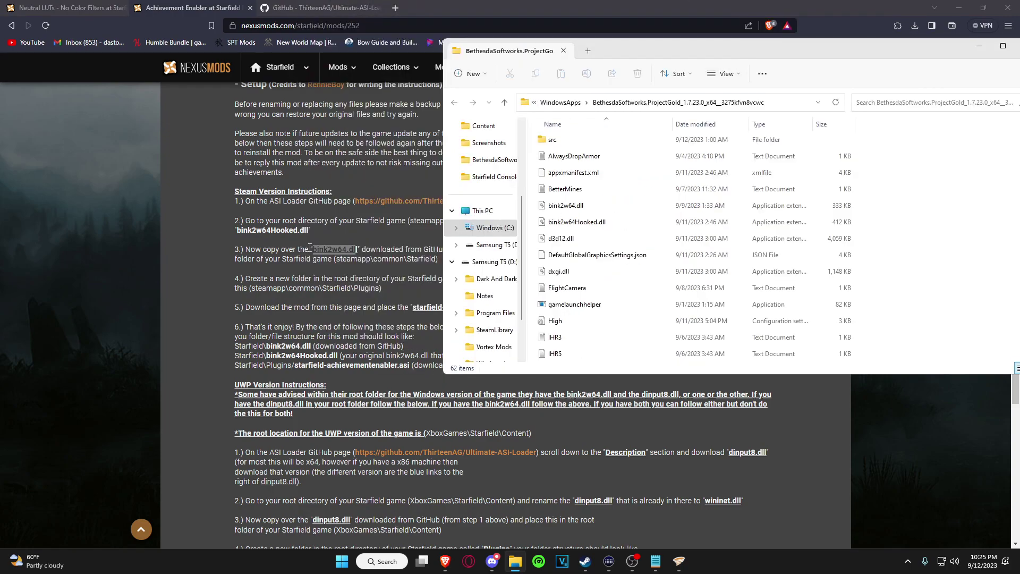
{"action": "left_click", "coordinate": [309, 248]}
{"action": "left_click_drag", "start_coordinate": [580, 14], "coordinate": [268, 25]}
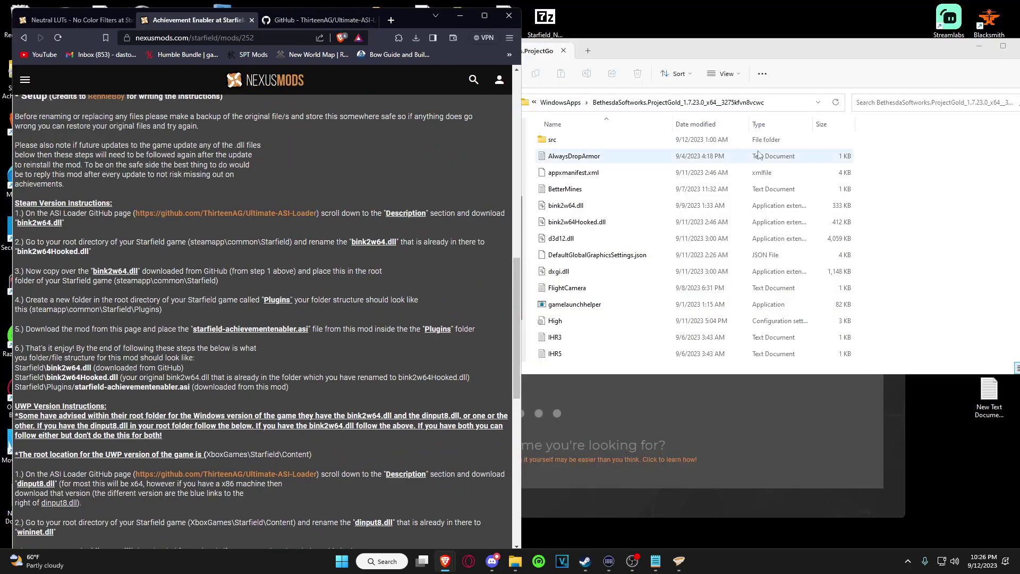
{"action": "left_click", "coordinate": [727, 53]}
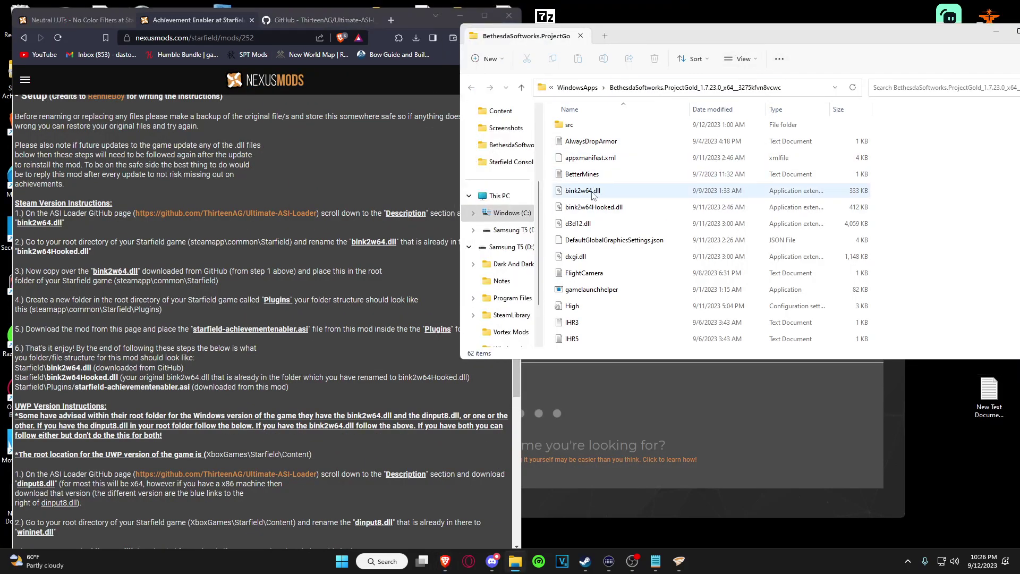
Step: Download bink2w64.dll from the Ultimate ASI Loader page into Downloads as bink2w64-x64, replacing the existing zip
{"action": "left_click", "coordinate": [298, 20]}
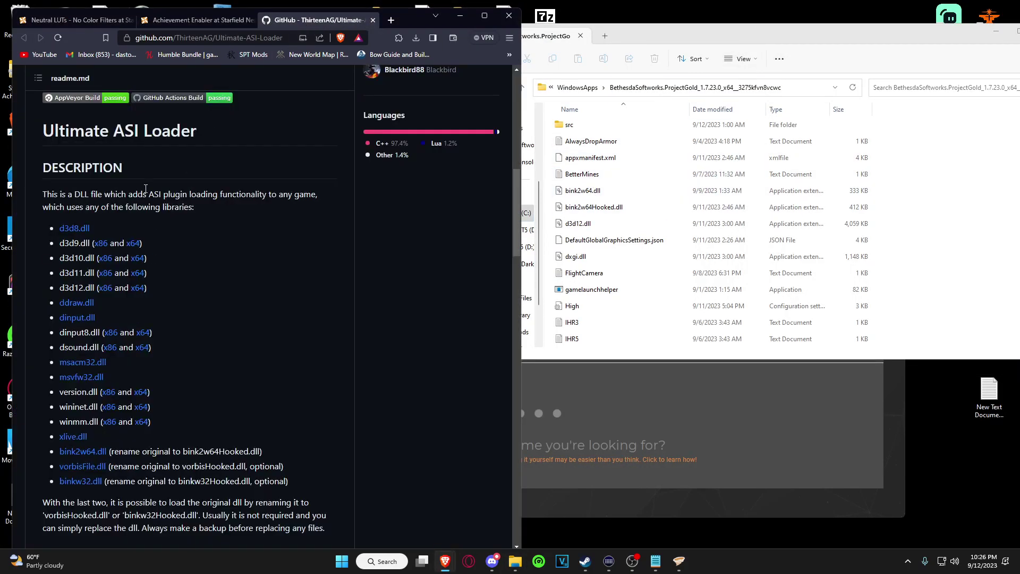
{"action": "left_click", "coordinate": [89, 453]}
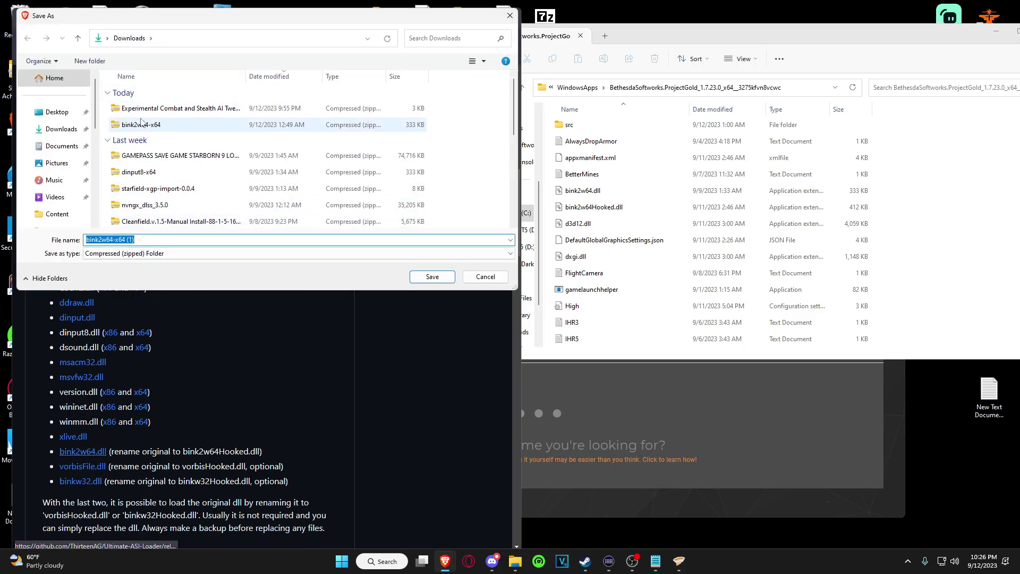
{"action": "left_click", "coordinate": [141, 125]}
{"action": "left_click", "coordinate": [433, 277]}
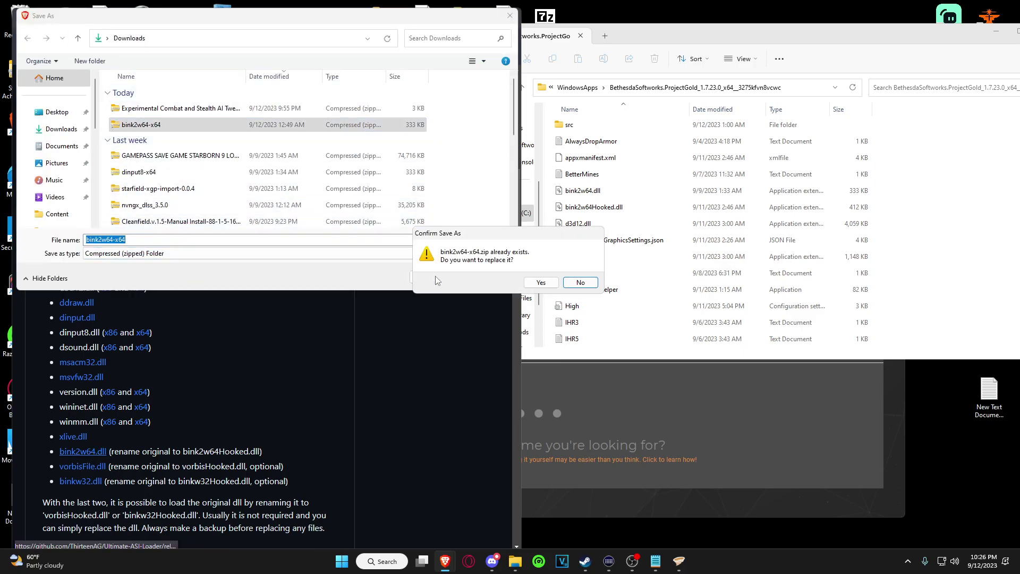
{"action": "left_click", "coordinate": [541, 282]}
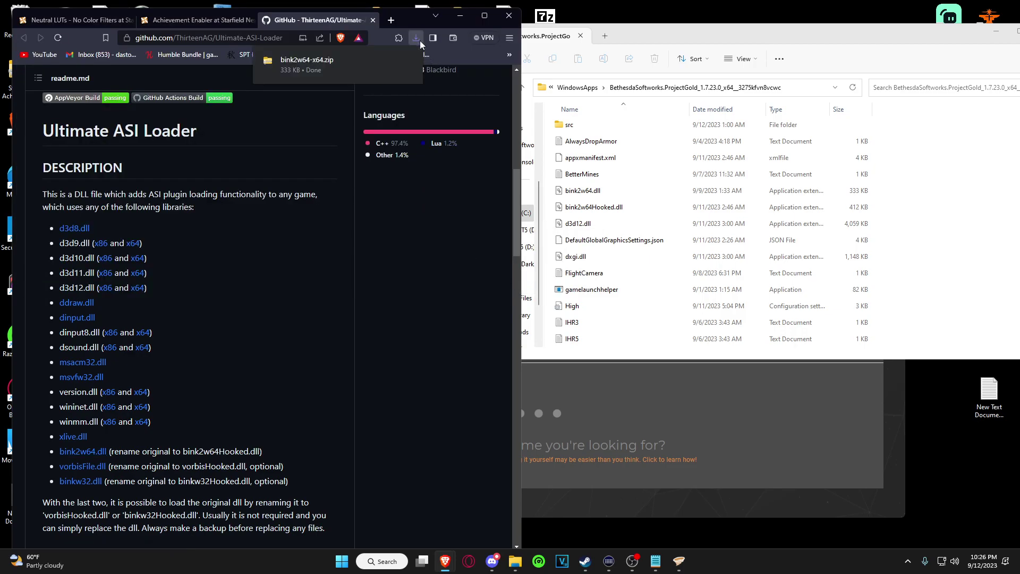
Step: Open the downloaded bink2w64-x64.zip, copy bink2w64.dll to the desktop, and put the zip window away
{"action": "left_click", "coordinate": [349, 71]}
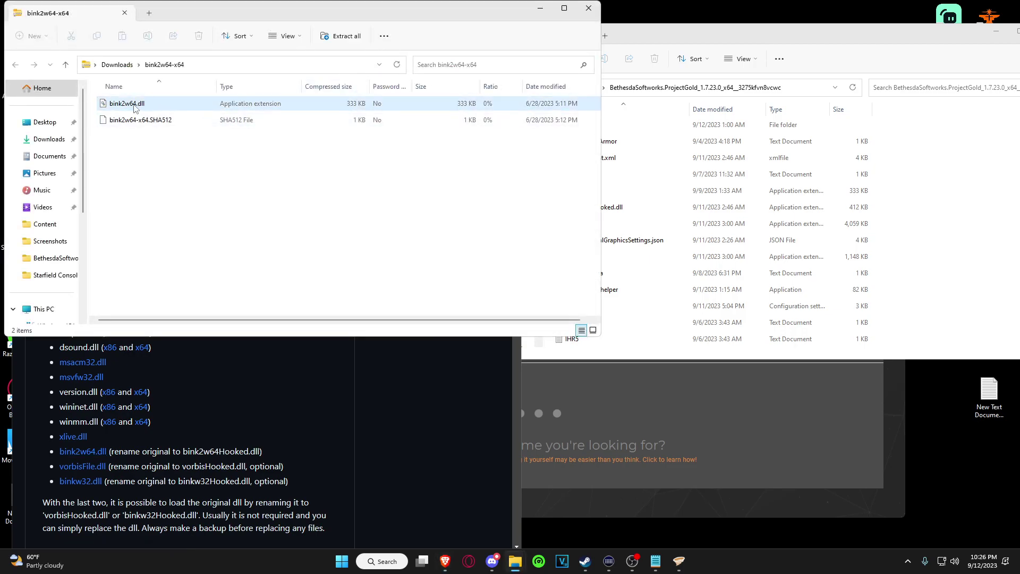
{"action": "left_click_drag", "start_coordinate": [136, 105], "coordinate": [748, 90]}
{"action": "left_click", "coordinate": [546, 10]}
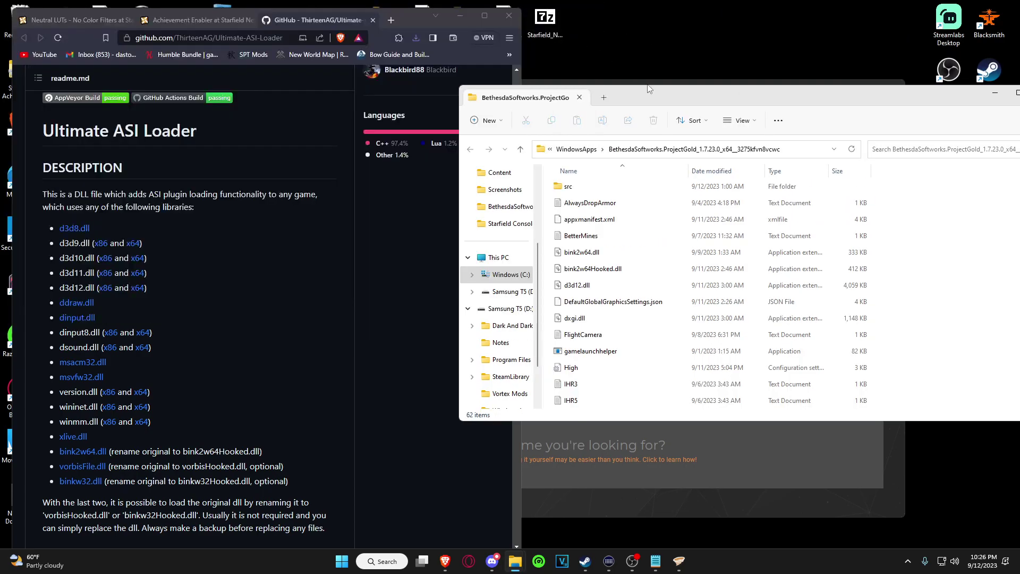
Step: Minimise the browser, bring the Starfield game folder forward, and compare its bink2w64.dll and bink2w64Hooked.dll with the desktop copy
{"action": "left_click", "coordinate": [474, 21]}
{"action": "left_click", "coordinate": [419, 89]}
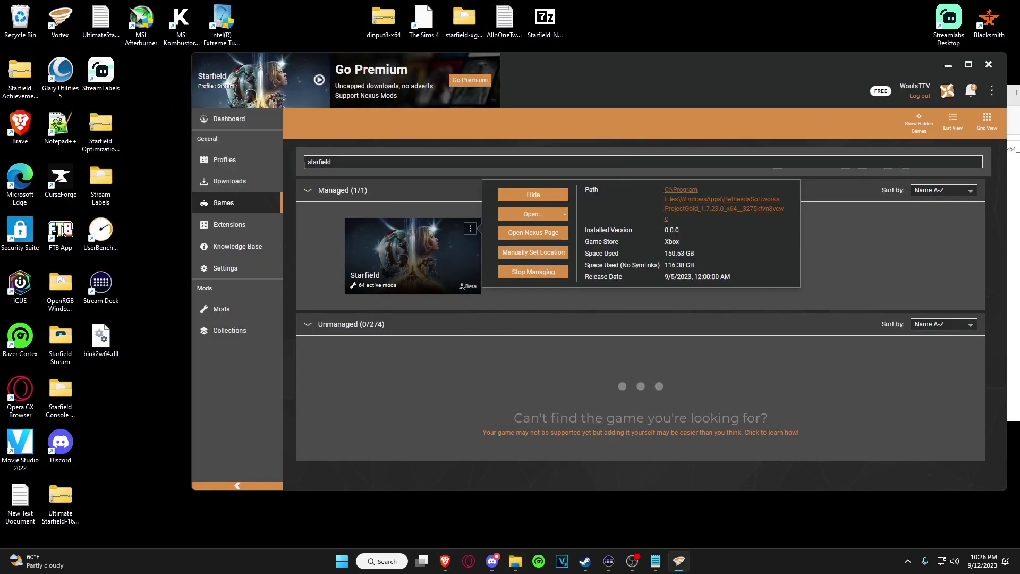
{"action": "left_click", "coordinate": [1016, 385]}
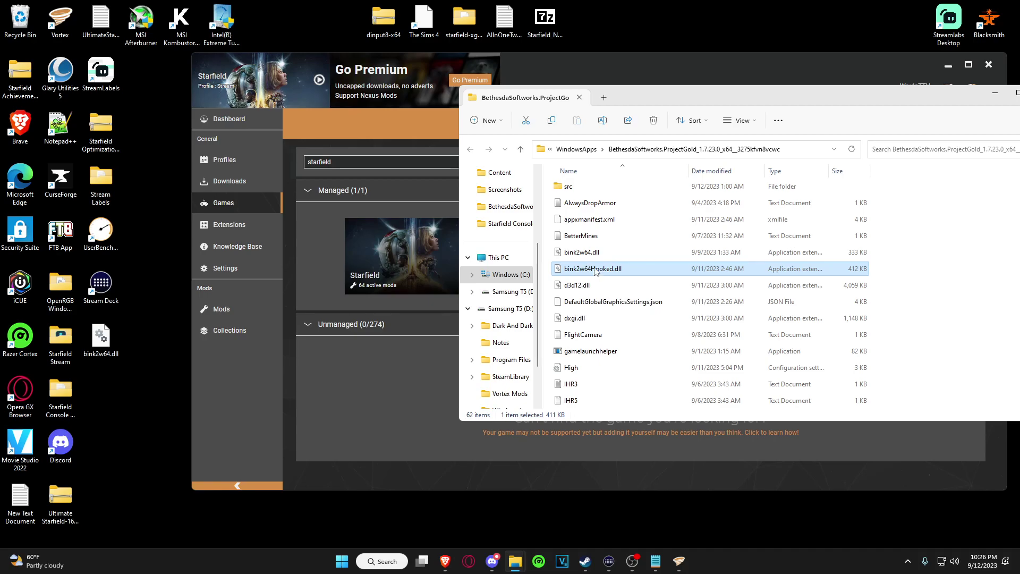
{"action": "left_click", "coordinate": [577, 254]}
{"action": "left_click", "coordinate": [584, 271]}
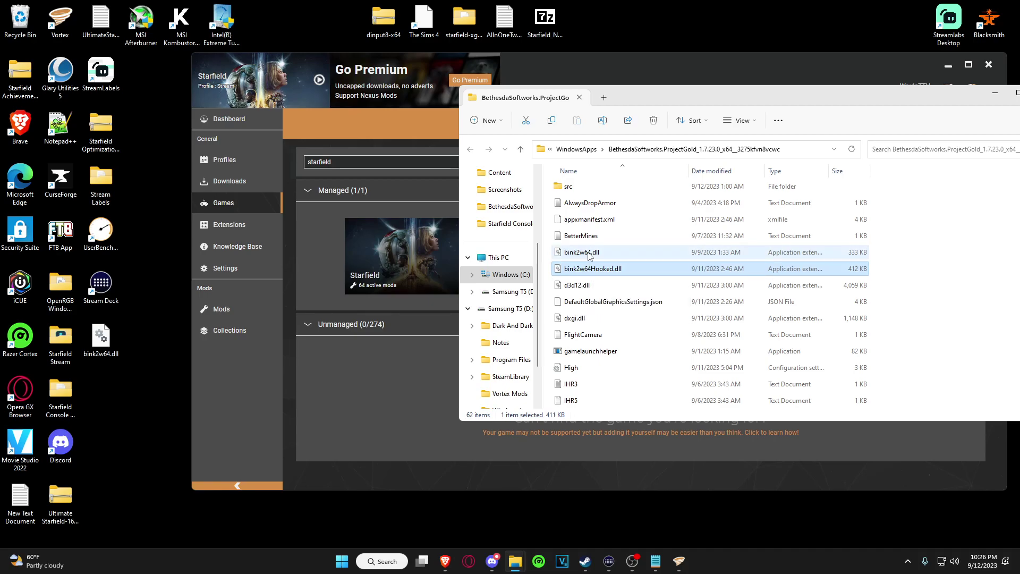
{"action": "left_click", "coordinate": [568, 256]}
{"action": "mouse_move", "coordinate": [586, 257]}
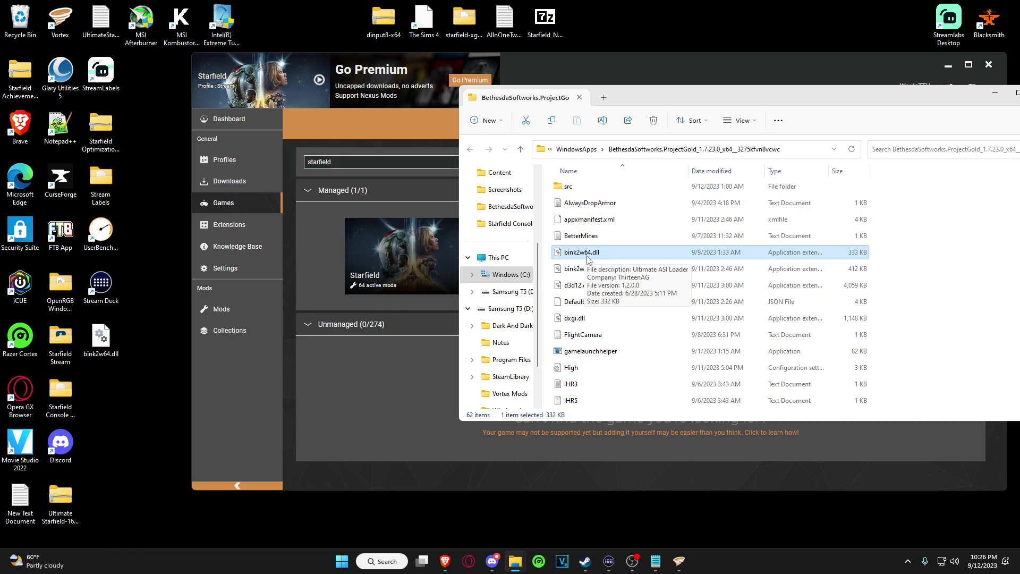
{"action": "left_click", "coordinate": [98, 340]}
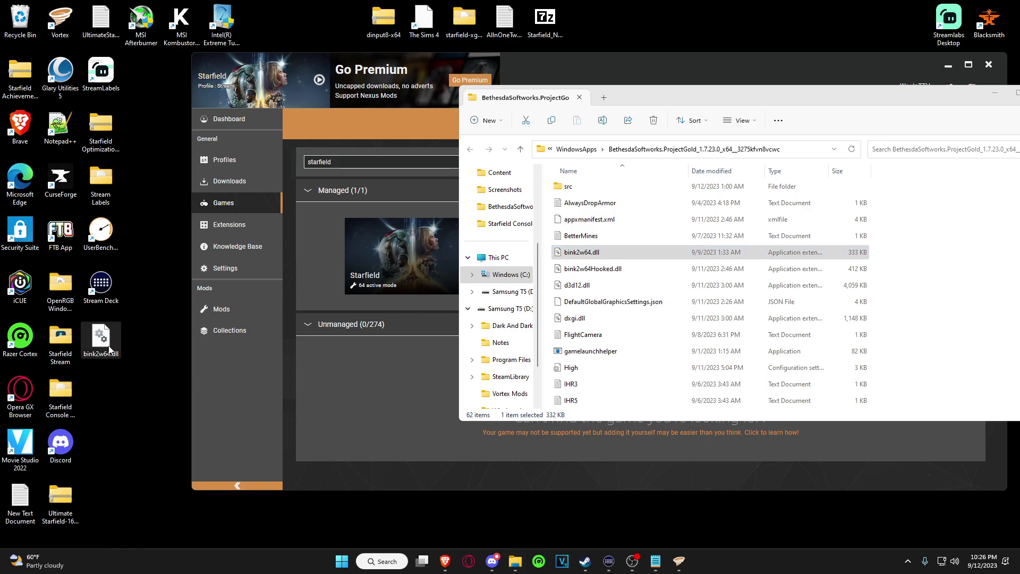
Step: Begin renaming the game folder's bink2w64.dll to bink2w64Hooked.dll and cancel the rename
{"action": "left_click", "coordinate": [589, 256]}
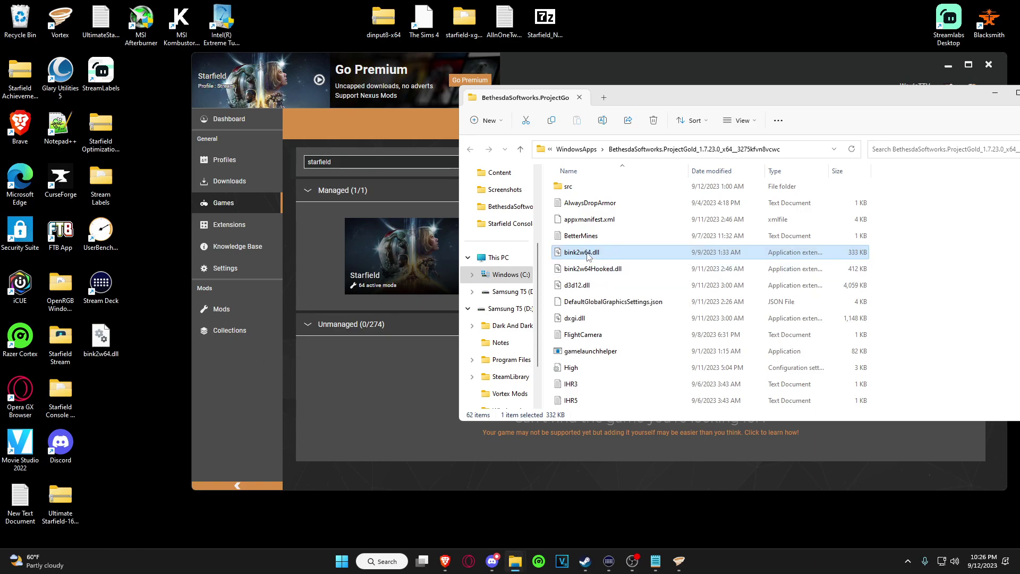
{"action": "right_click", "coordinate": [590, 257]}
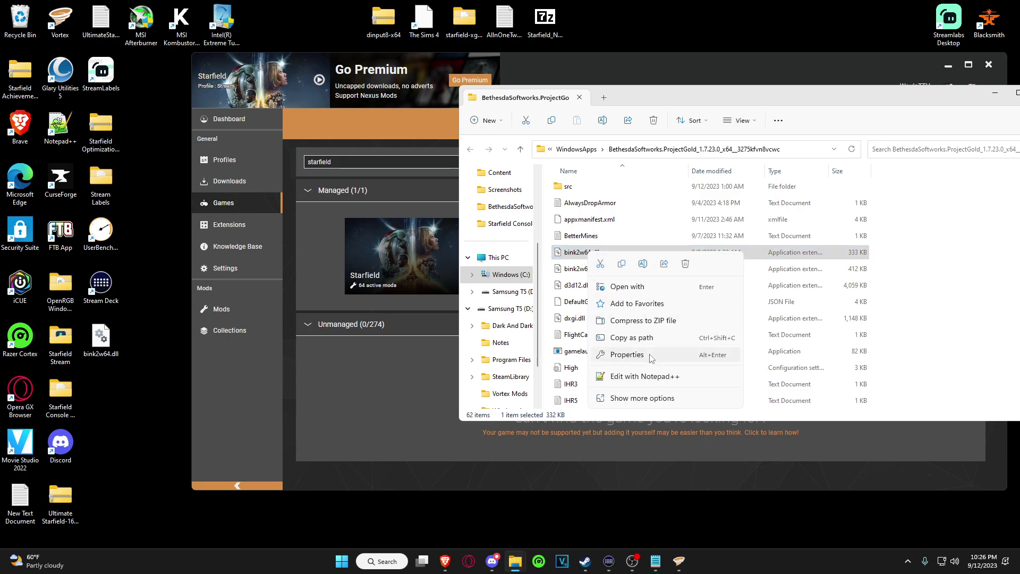
{"action": "left_click", "coordinate": [642, 264]}
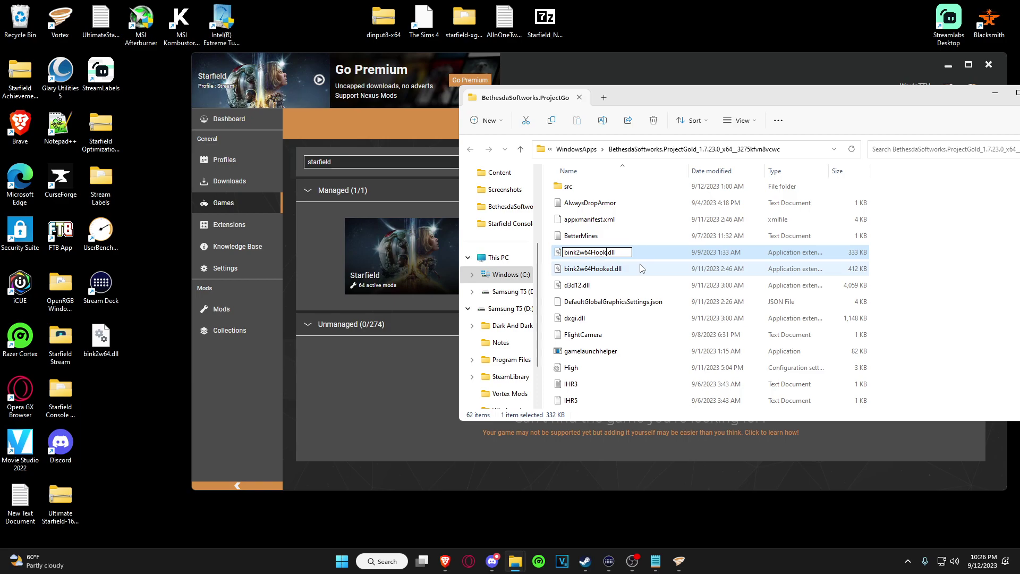
{"action": "key", "text": "Escape"}
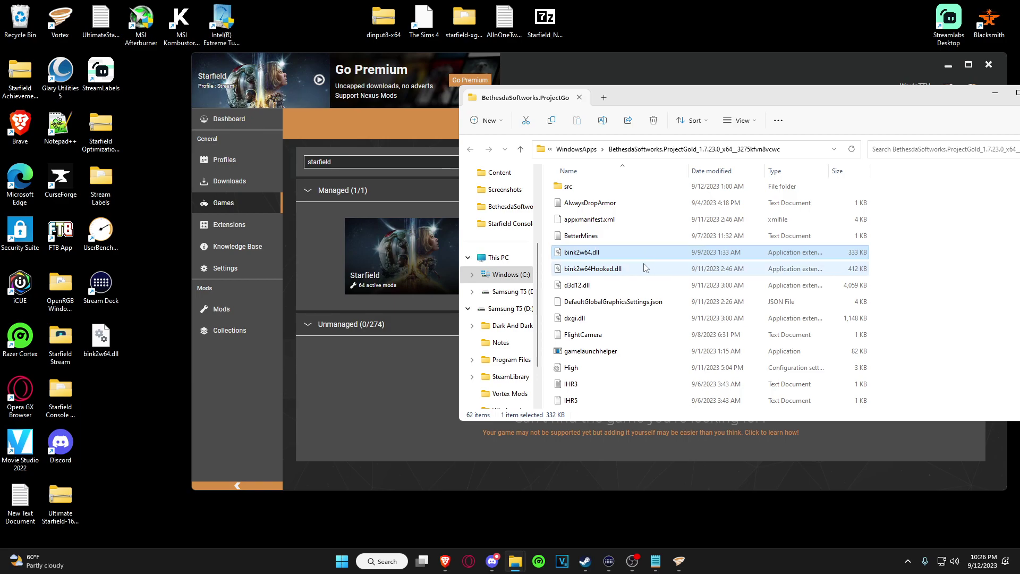
Step: Move bink2w64.dll from the desktop into the Starfield game folder, replacing the existing file there
{"action": "left_click", "coordinate": [593, 269]}
{"action": "left_click", "coordinate": [582, 252]}
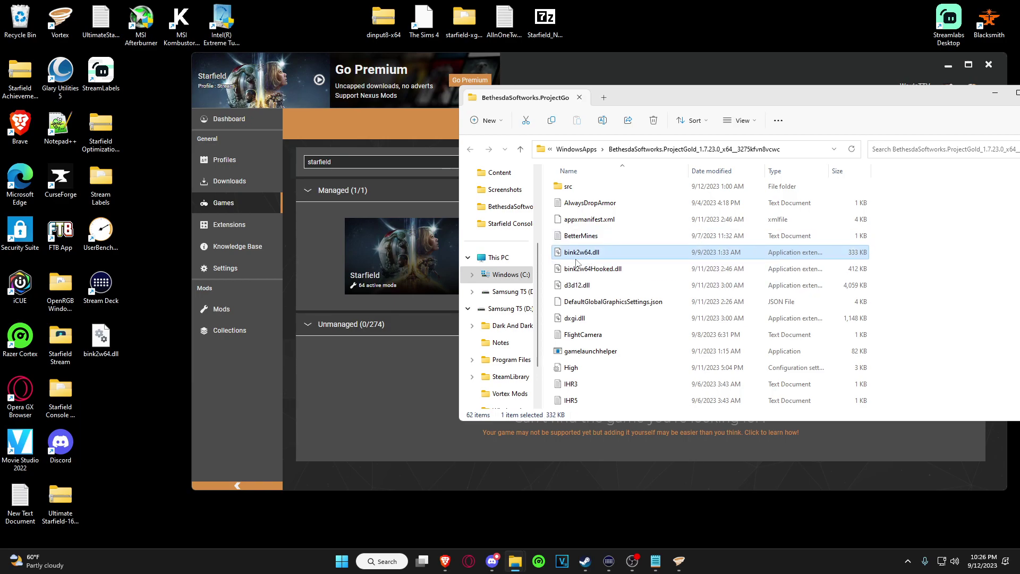
{"action": "left_click_drag", "start_coordinate": [101, 341], "coordinate": [553, 255]}
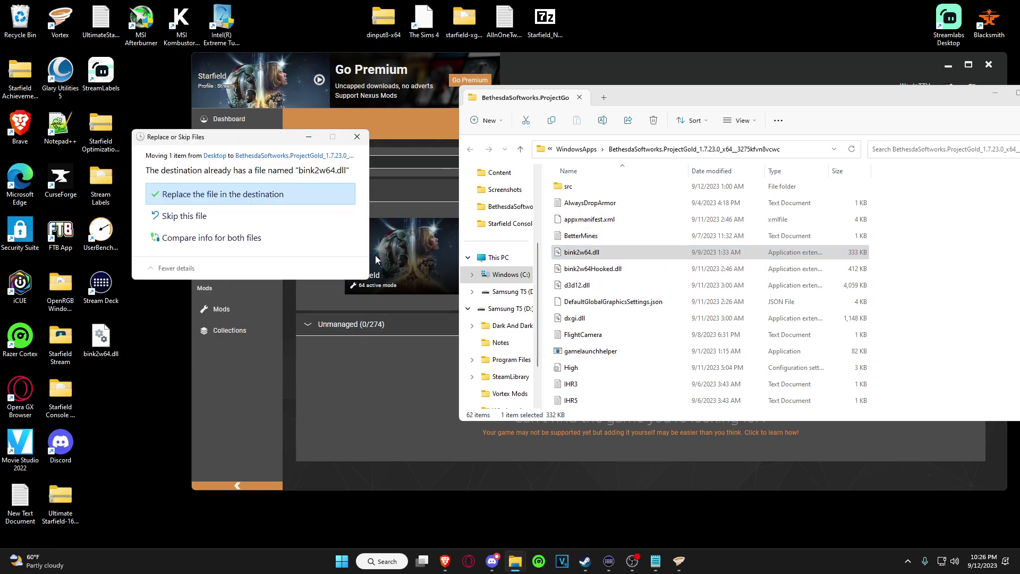
{"action": "left_click", "coordinate": [223, 194]}
{"action": "scroll", "coordinate": [599, 291], "scroll_direction": "down", "scroll_amount": 10}
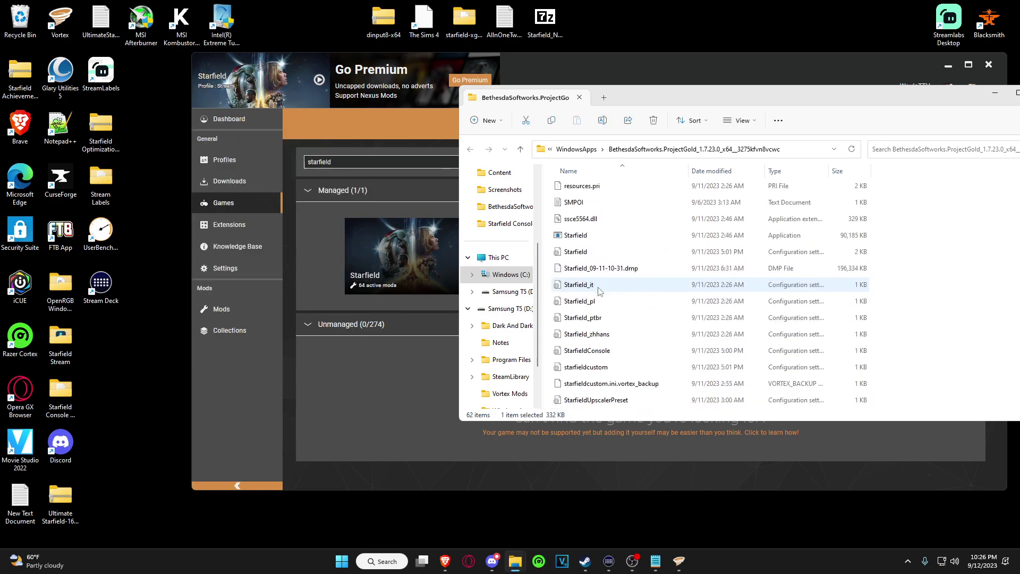
Step: Minimise Vortex and switch to the browser window showing the Achievement Enabler mod page
{"action": "scroll", "coordinate": [599, 292], "scroll_direction": "up", "scroll_amount": 10}
{"action": "left_click", "coordinate": [366, 373]}
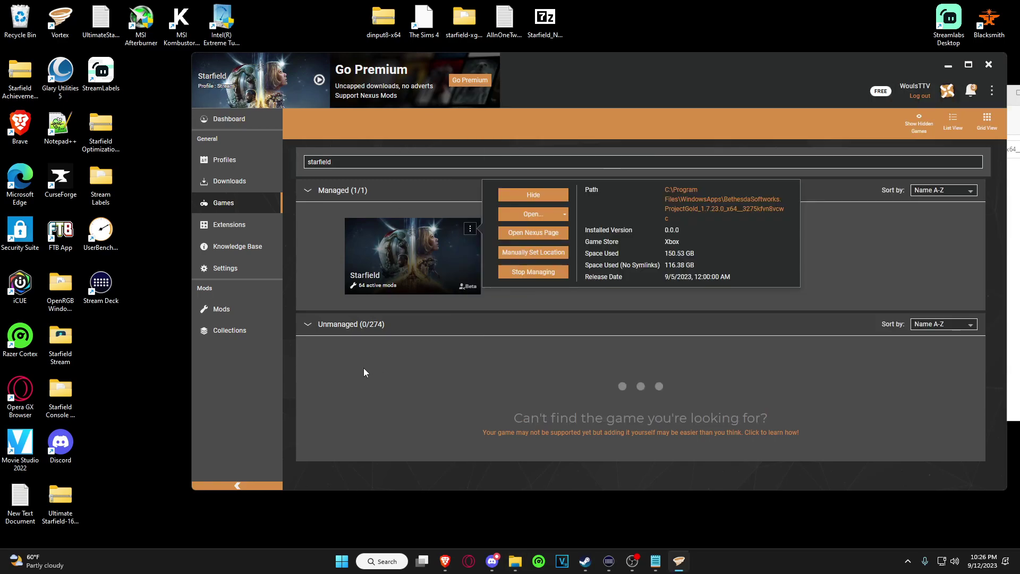
{"action": "left_click", "coordinate": [949, 65]}
{"action": "mouse_move", "coordinate": [491, 565]}
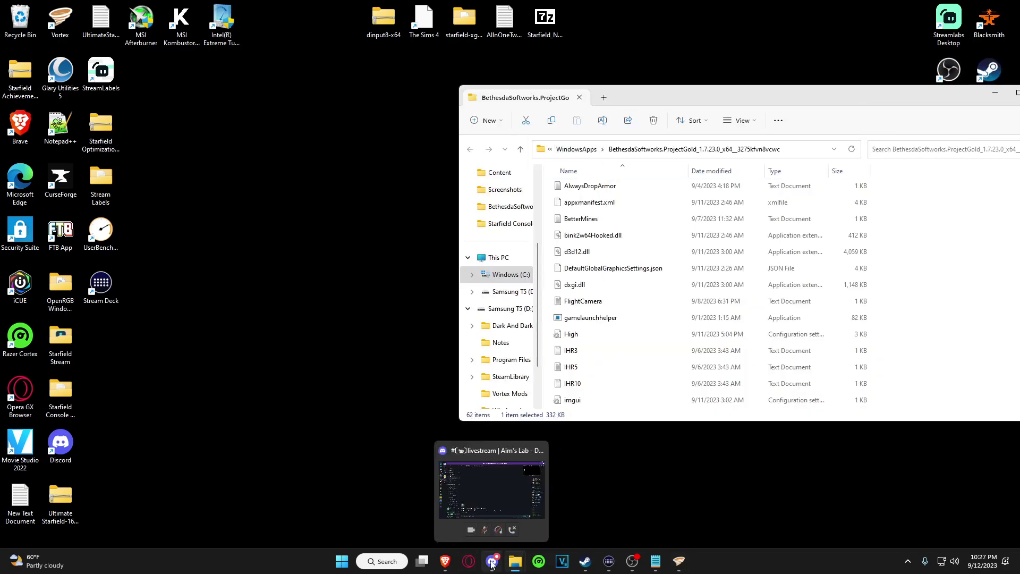
{"action": "mouse_move", "coordinate": [445, 562]}
{"action": "left_click", "coordinate": [387, 511]}
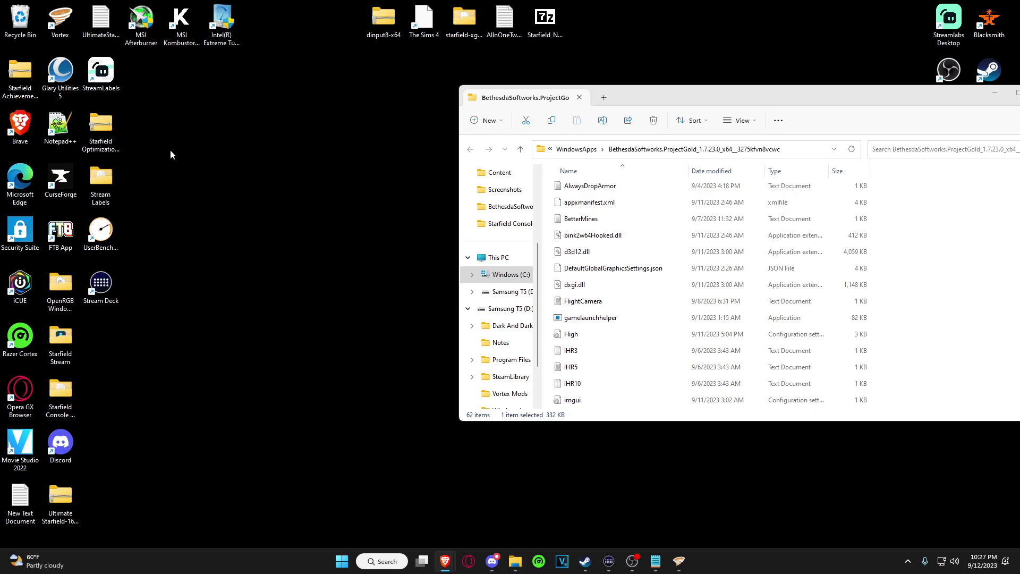
{"action": "mouse_move", "coordinate": [445, 562]}
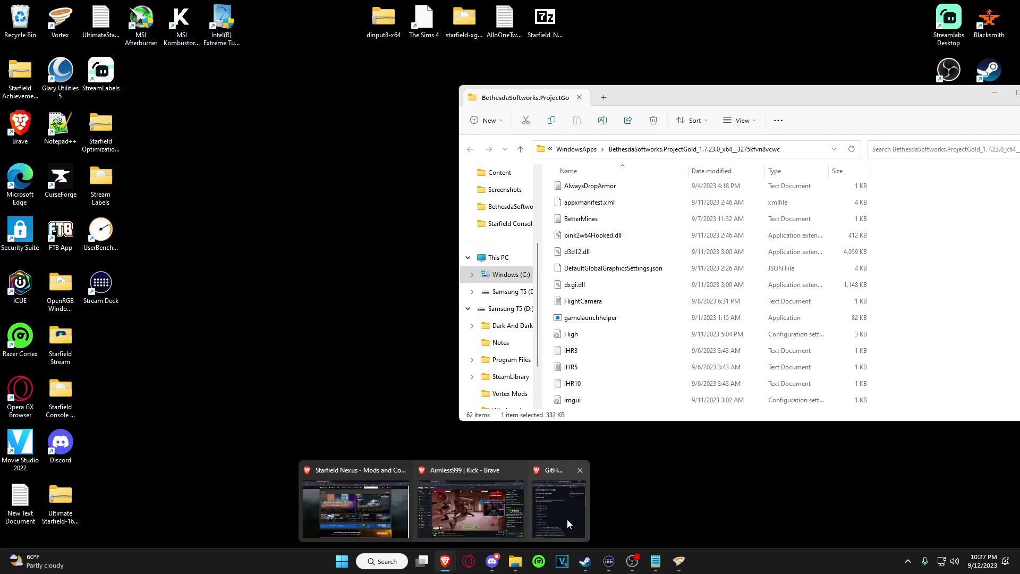
{"action": "left_click", "coordinate": [561, 500]}
{"action": "left_click", "coordinate": [178, 21]}
Step: Download the Starfield Achievement Enabler main file manually at the slow speed and save the zip in Downloads
{"action": "scroll", "coordinate": [143, 334], "scroll_direction": "down", "scroll_amount": 4}
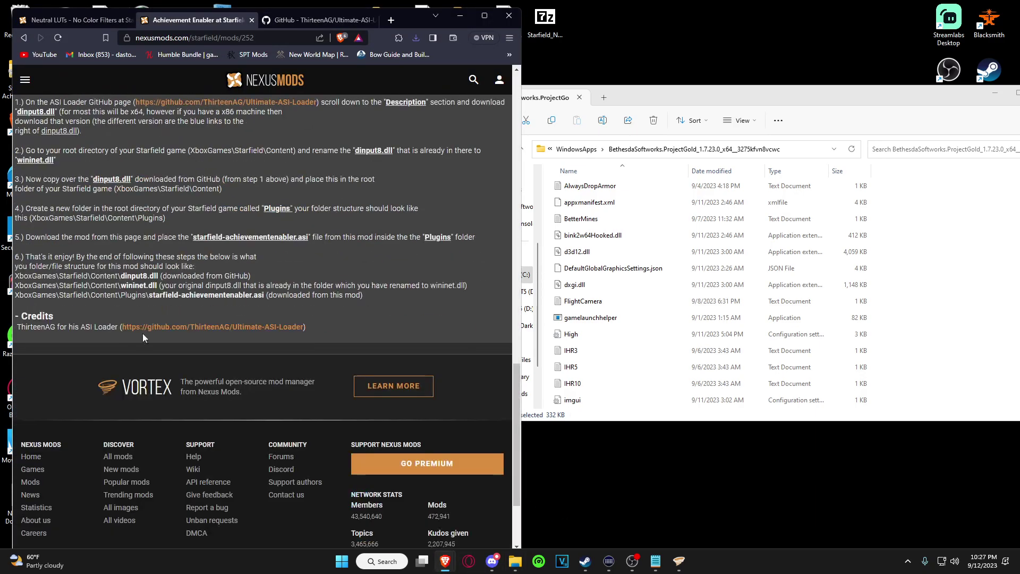
{"action": "scroll", "coordinate": [100, 391], "scroll_direction": "up", "scroll_amount": 4}
{"action": "scroll", "coordinate": [99, 367], "scroll_direction": "up", "scroll_amount": 7}
{"action": "left_click", "coordinate": [72, 237]}
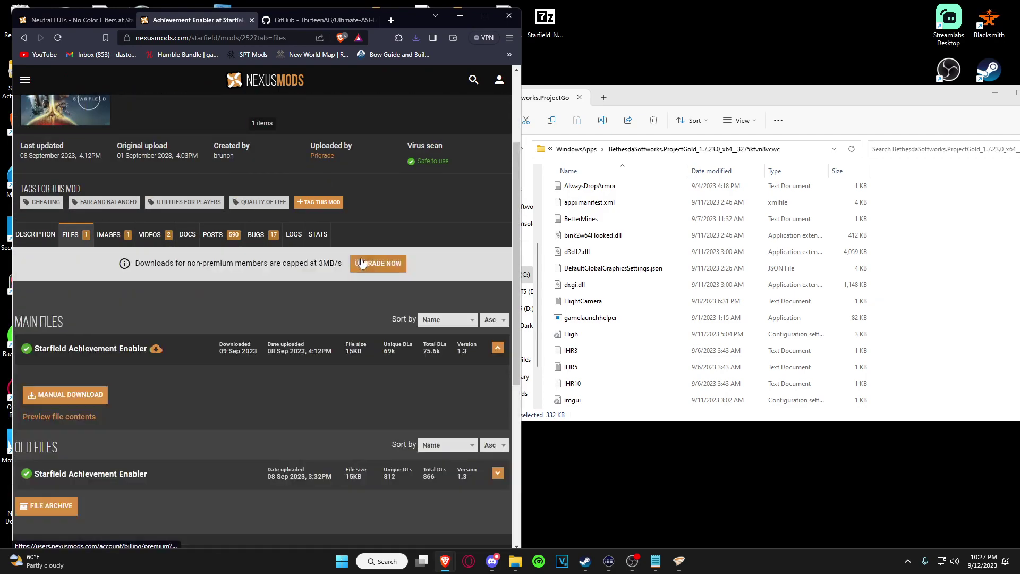
{"action": "left_click", "coordinate": [72, 399]}
{"action": "left_click", "coordinate": [151, 353]}
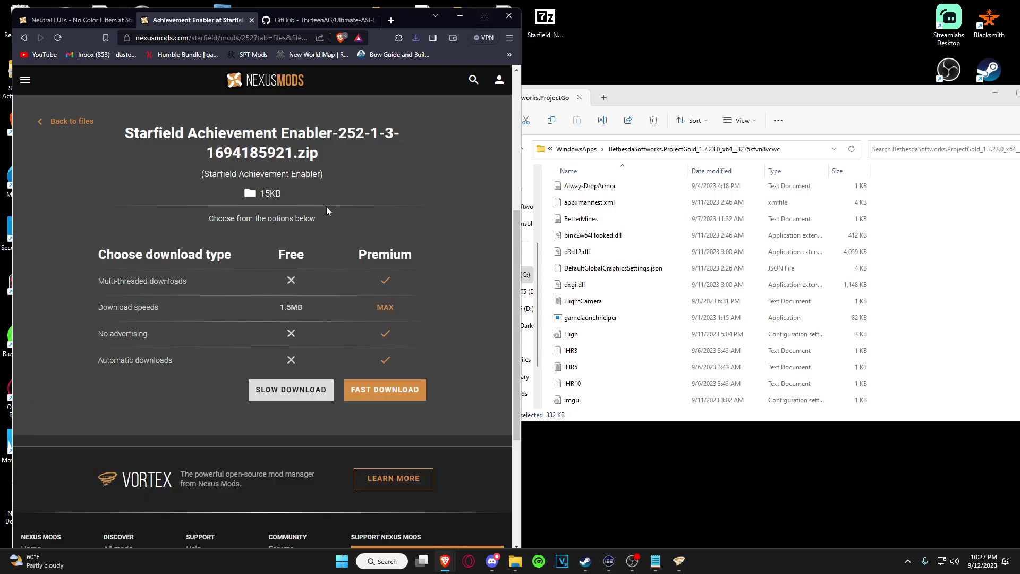
{"action": "left_click", "coordinate": [301, 391]}
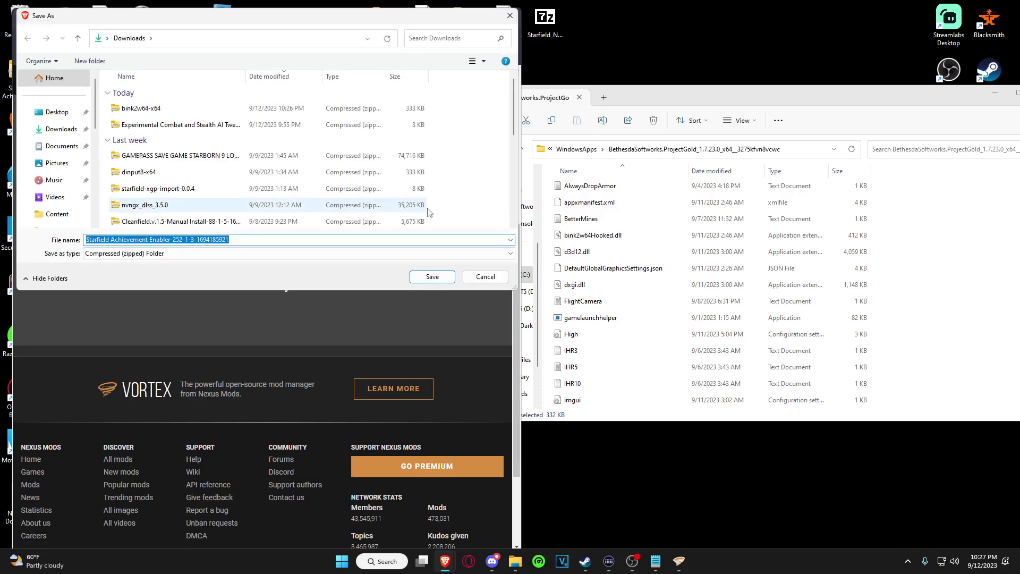
{"action": "left_click", "coordinate": [440, 280]}
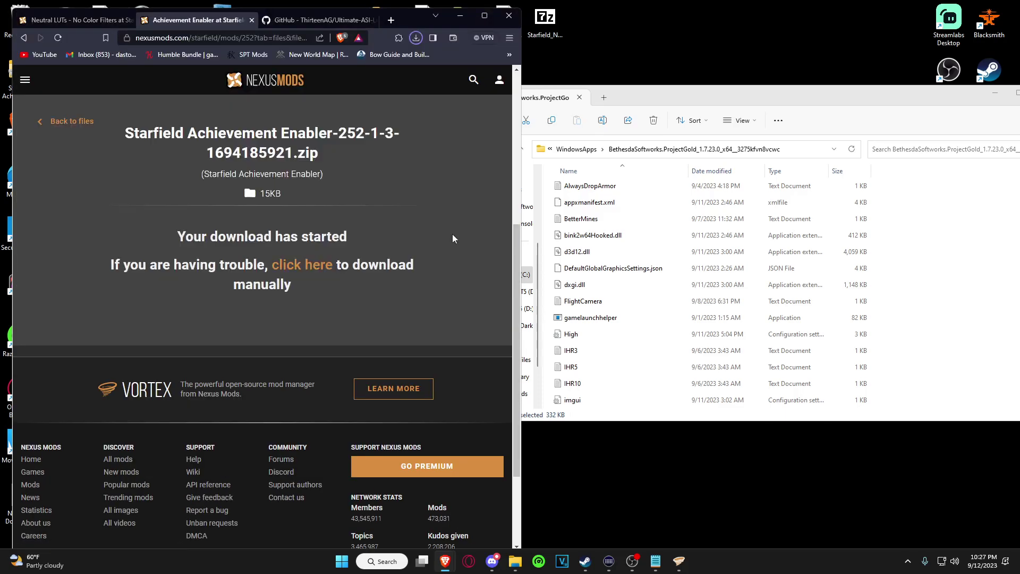
Step: Open the downloaded Achievement Enabler zip, and open the plugins folder inside the Starfield game folder
{"action": "left_click", "coordinate": [358, 61]}
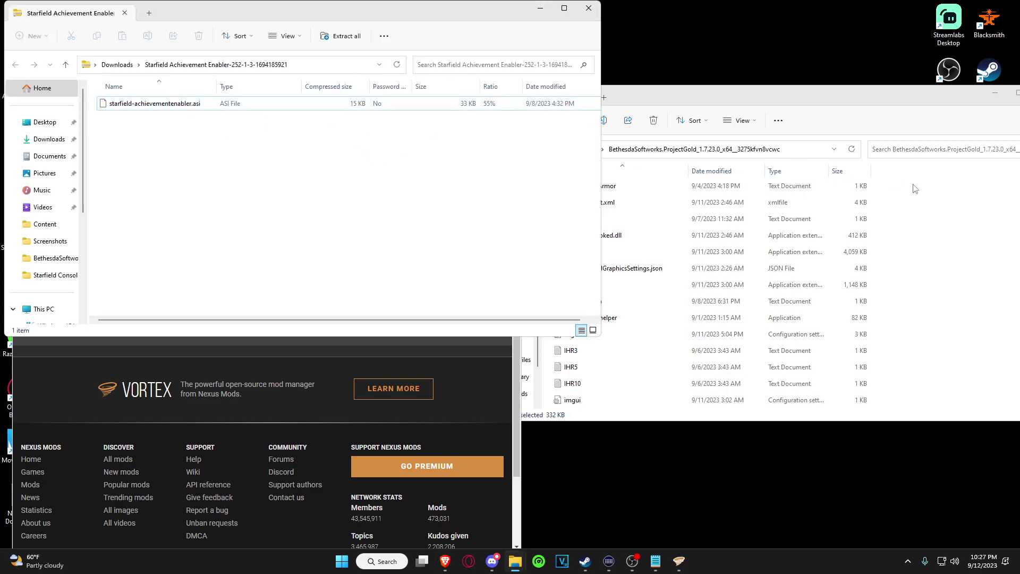
{"action": "left_click", "coordinate": [942, 229]}
{"action": "scroll", "coordinate": [942, 229], "scroll_direction": "up", "scroll_amount": 3}
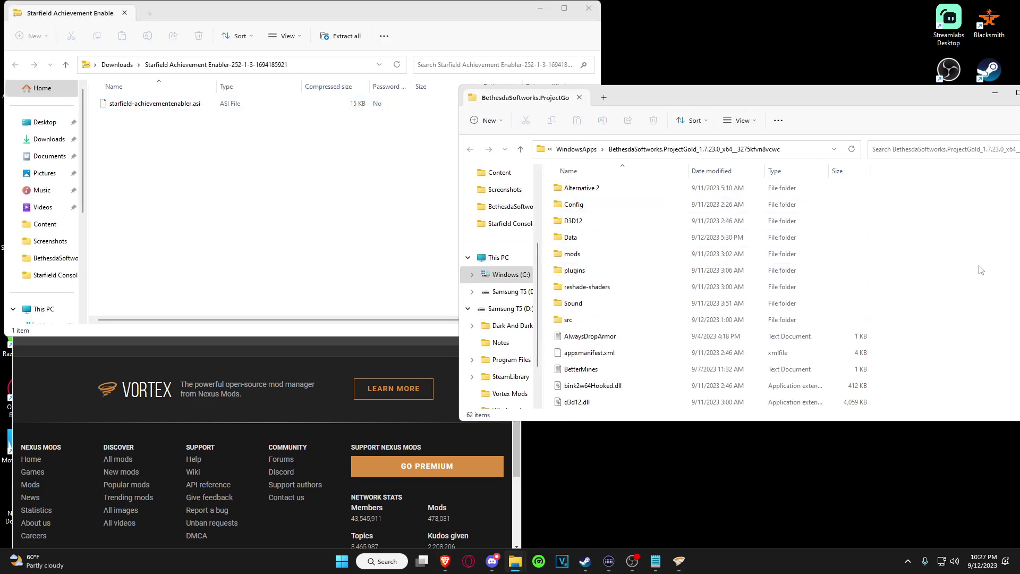
{"action": "right_click", "coordinate": [916, 264]}
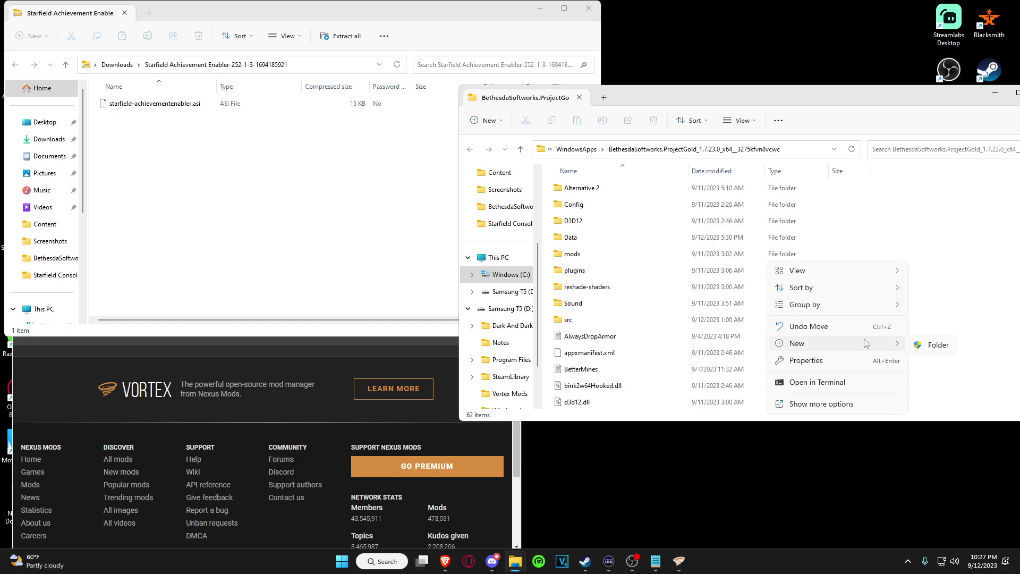
{"action": "left_click", "coordinate": [589, 274]}
{"action": "double_click", "coordinate": [583, 272]}
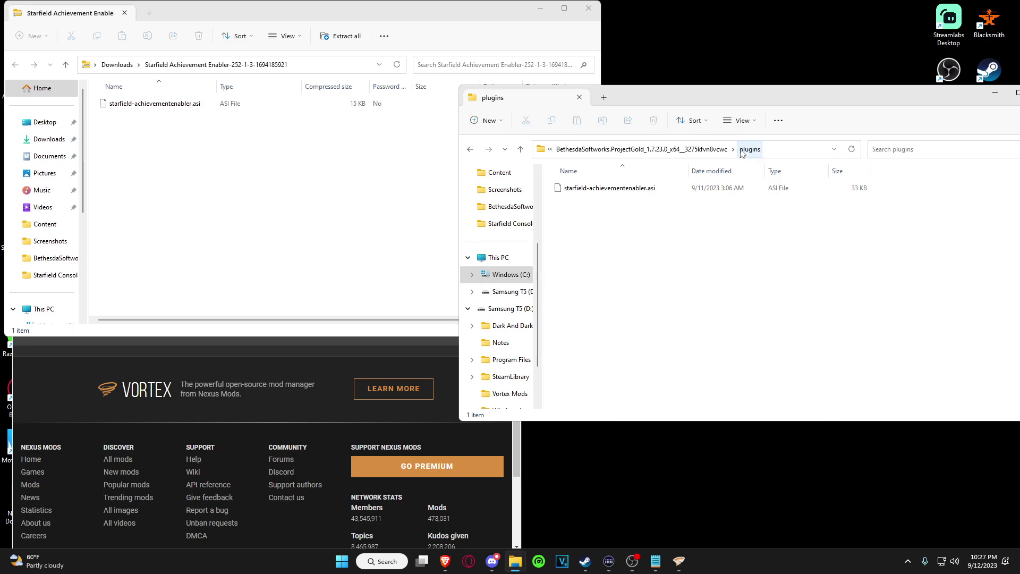
Step: Copy starfield-achievementenabler.asi from the zip into the plugins folder, replacing the existing file, and close the zip window
{"action": "left_click_drag", "start_coordinate": [154, 103], "coordinate": [596, 228]}
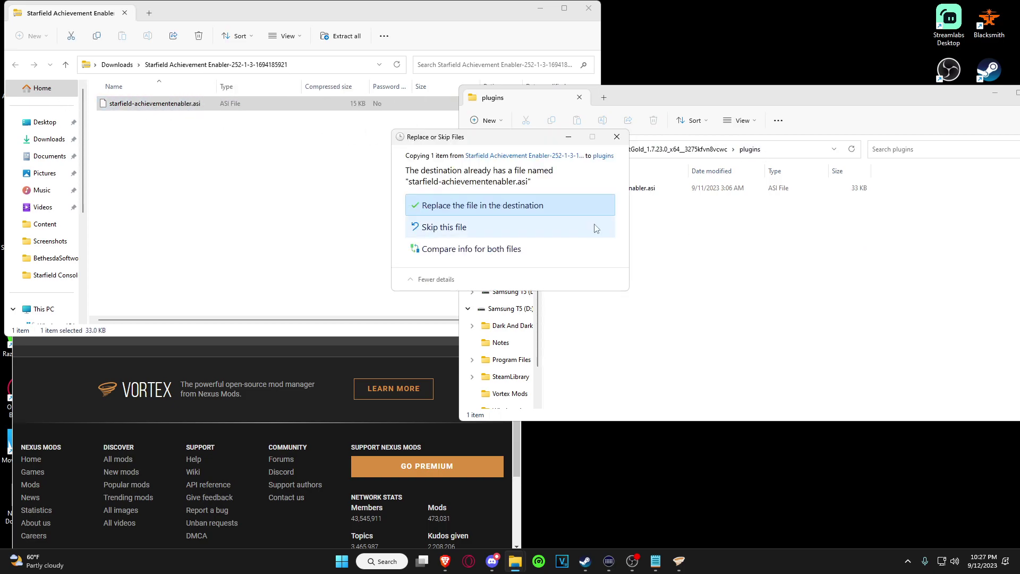
{"action": "left_click", "coordinate": [488, 209]}
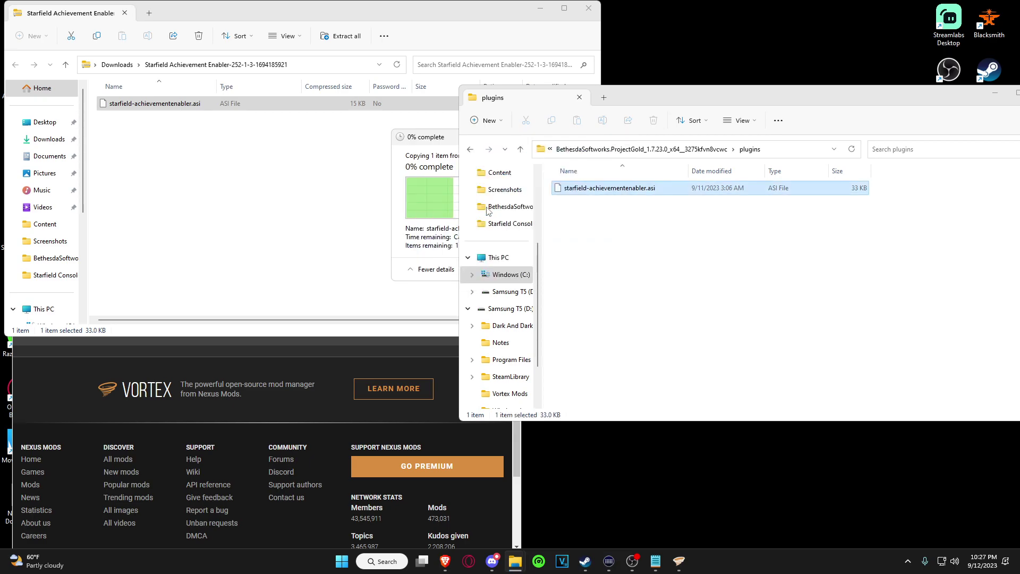
{"action": "left_click", "coordinate": [653, 149]}
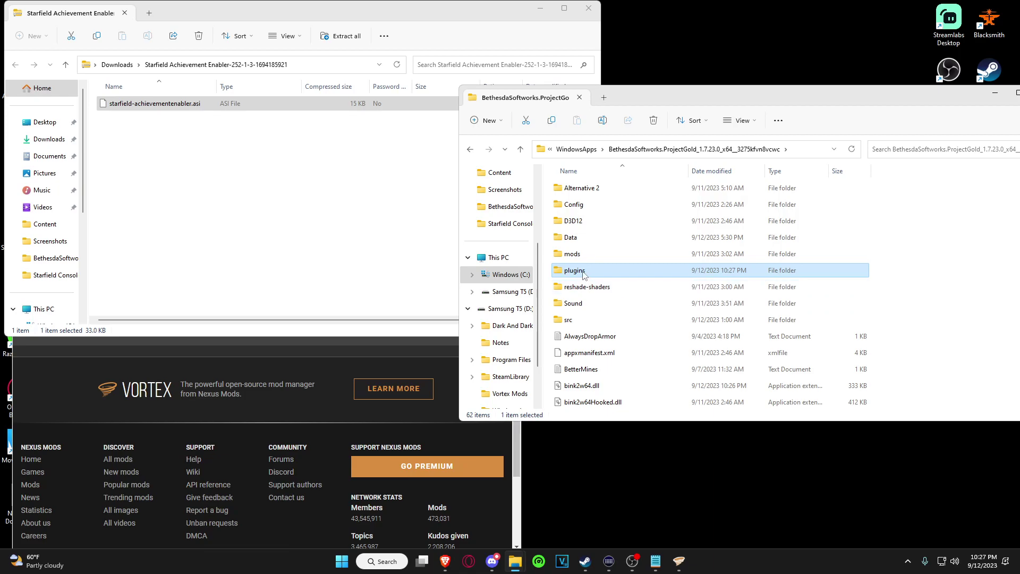
{"action": "left_click", "coordinate": [404, 269]}
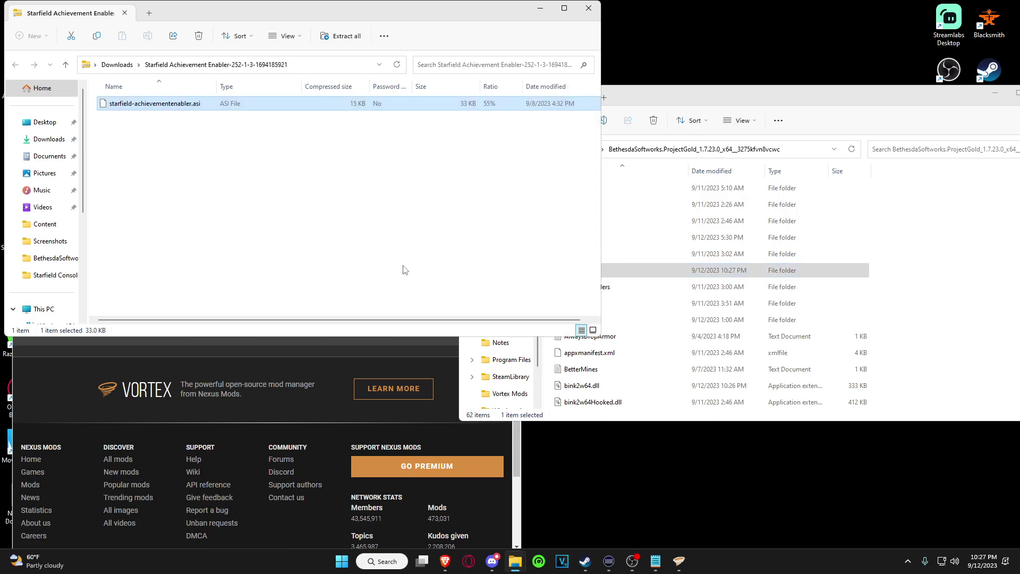
{"action": "left_click", "coordinate": [589, 8]}
{"action": "left_click_drag", "start_coordinate": [691, 96], "coordinate": [492, 72]}
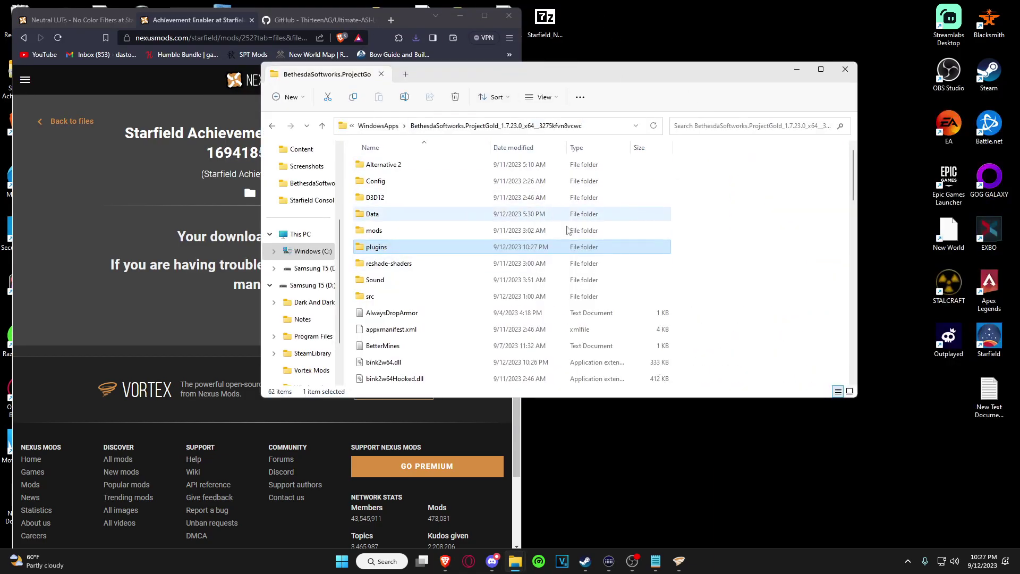
Step: Return to the Neutral LUTs - No Color Filters mod page and start its manual slow download
{"action": "left_click", "coordinate": [157, 228]}
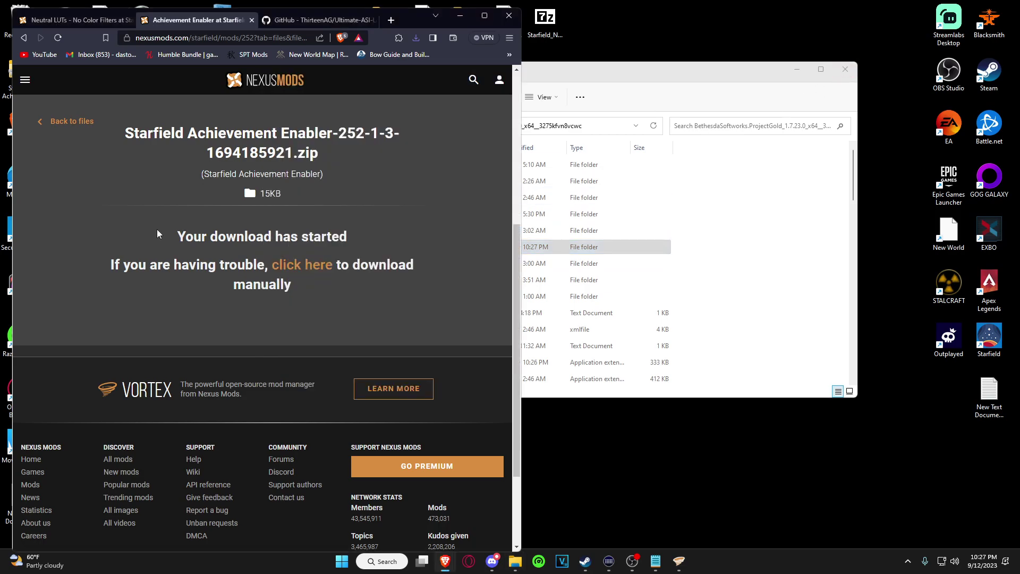
{"action": "left_click", "coordinate": [88, 24]}
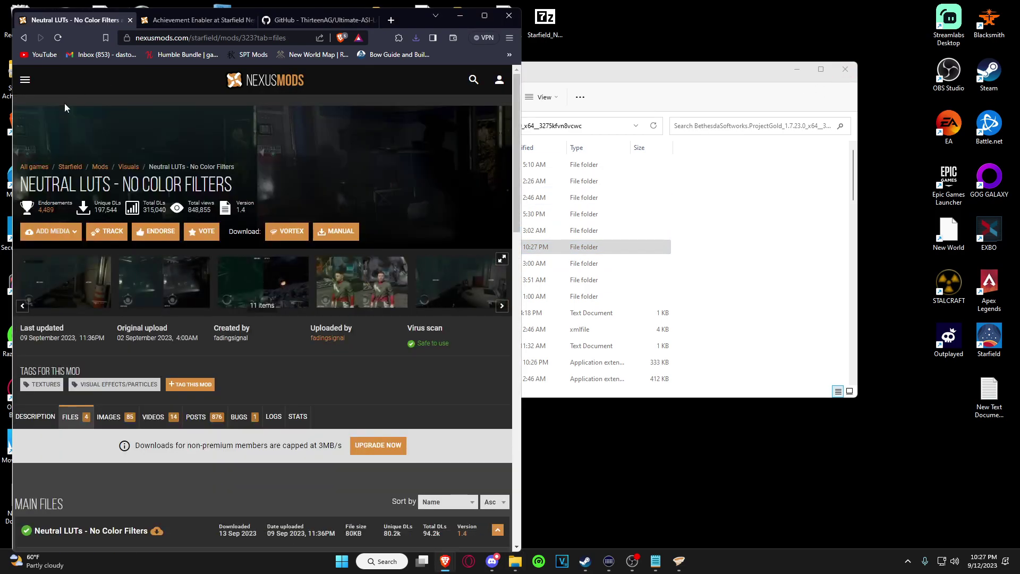
{"action": "left_click", "coordinate": [356, 238]}
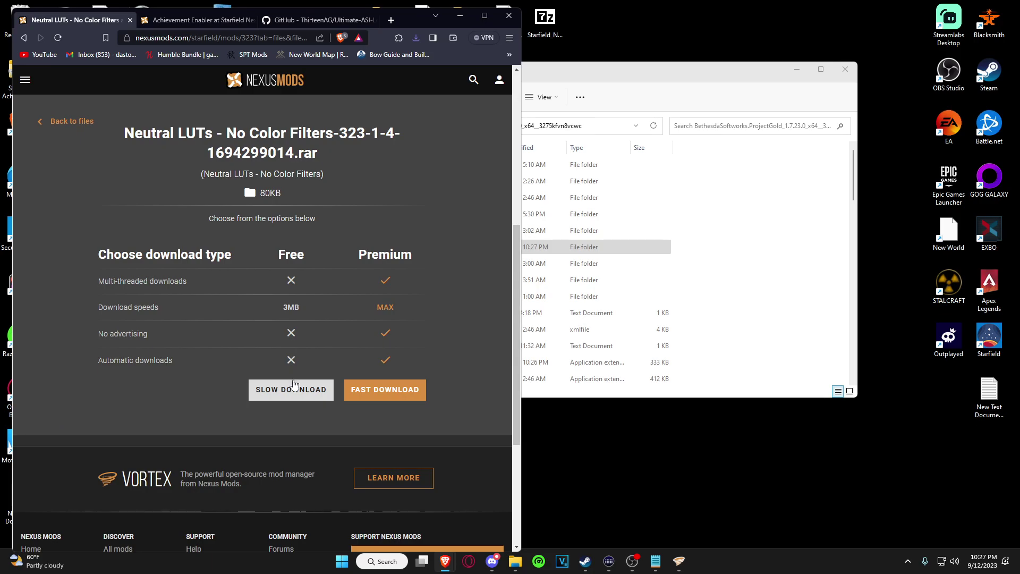
{"action": "left_click", "coordinate": [292, 389]}
Step: Look into the game folder's Data folder and its mods subfolder, and return to the Starfield game folder
{"action": "double_click", "coordinate": [684, 76]}
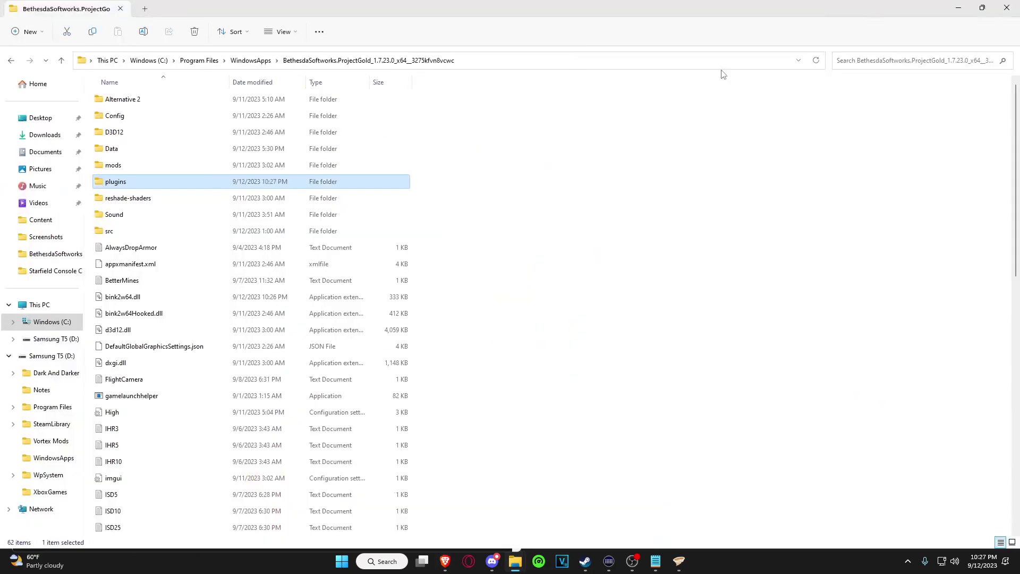
{"action": "double_click", "coordinate": [112, 148]}
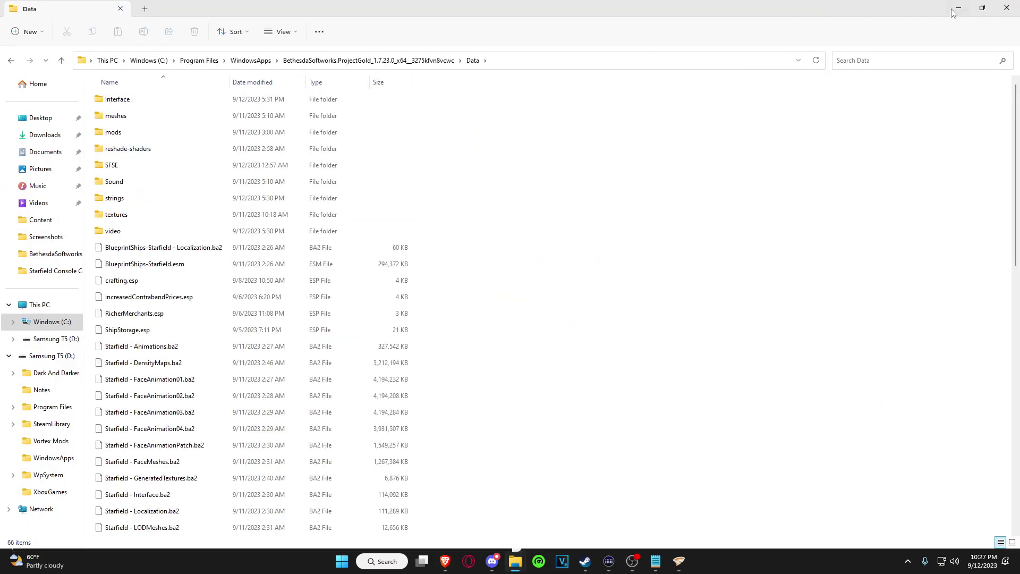
{"action": "left_click_drag", "start_coordinate": [898, 15], "coordinate": [738, 45]}
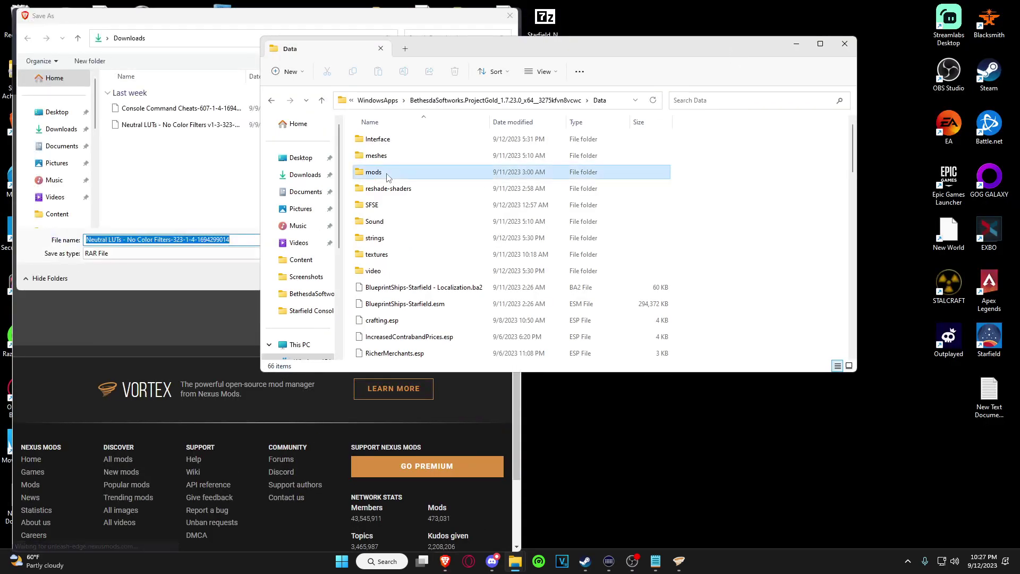
{"action": "double_click", "coordinate": [468, 175]}
{"action": "key", "text": "BackSpace"}
{"action": "key", "text": "BackSpace"}
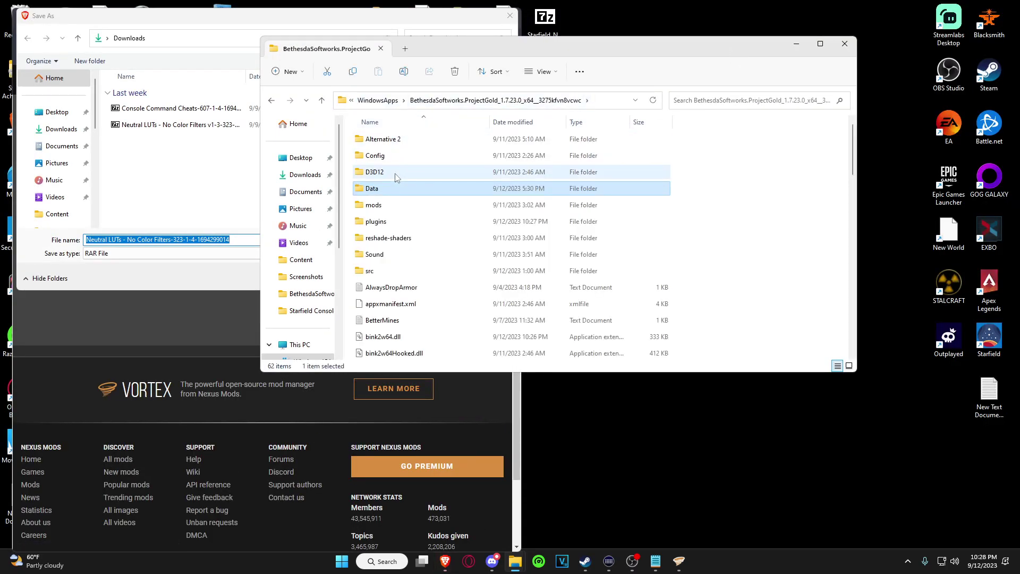
{"action": "left_click", "coordinate": [209, 211]}
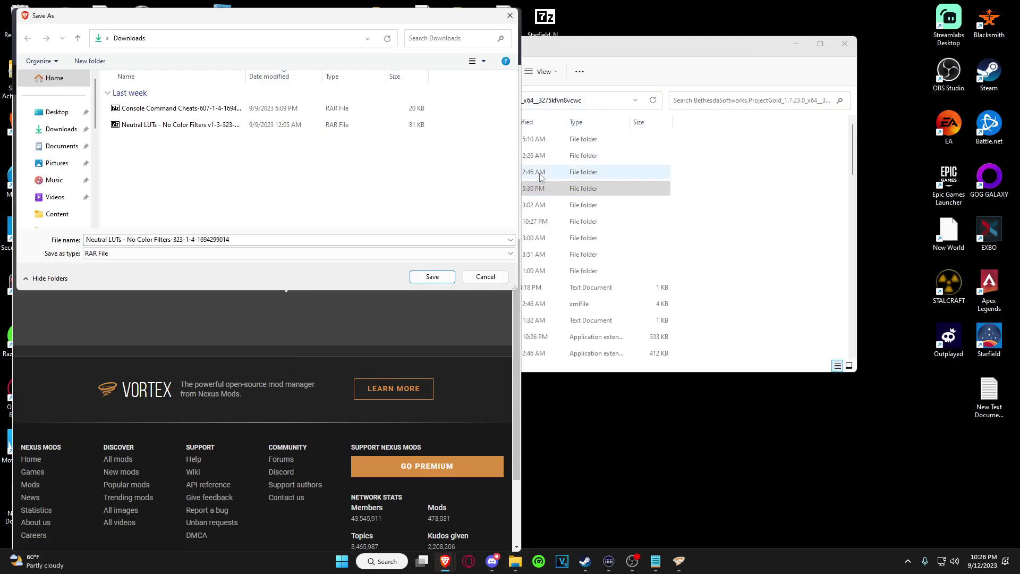
{"action": "left_click", "coordinate": [211, 130]}
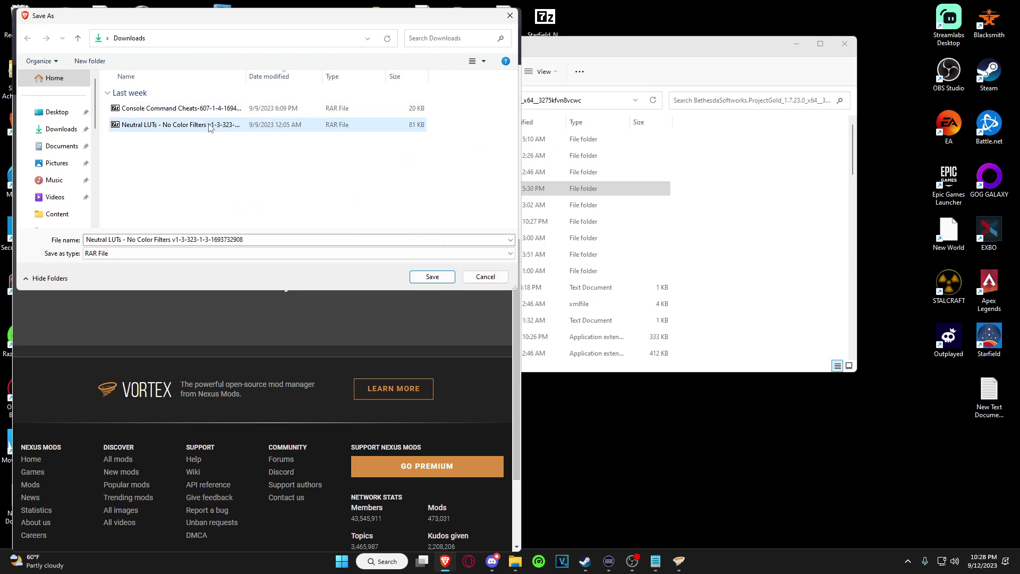
{"action": "left_click", "coordinate": [433, 277]}
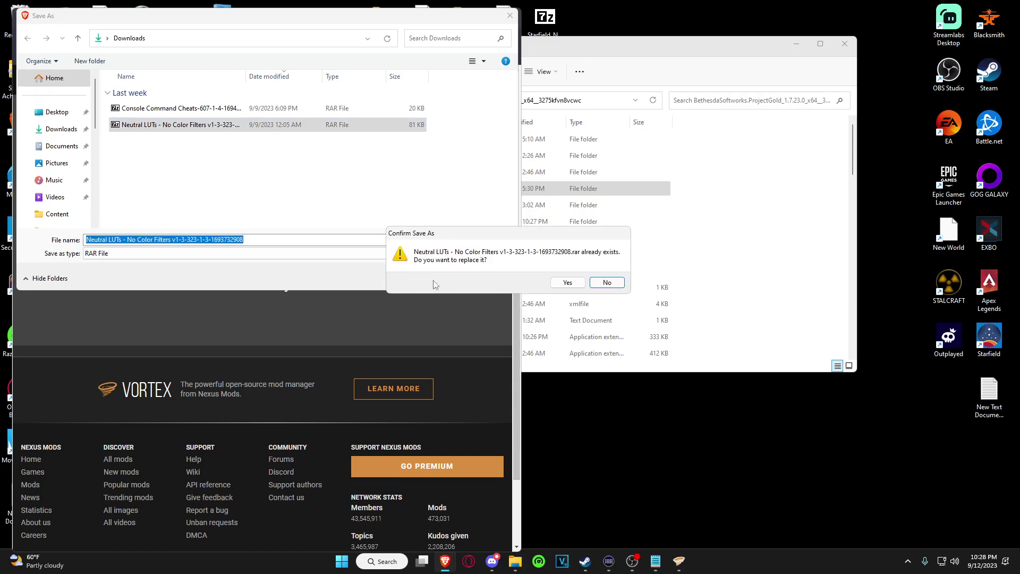
{"action": "left_click", "coordinate": [567, 282]}
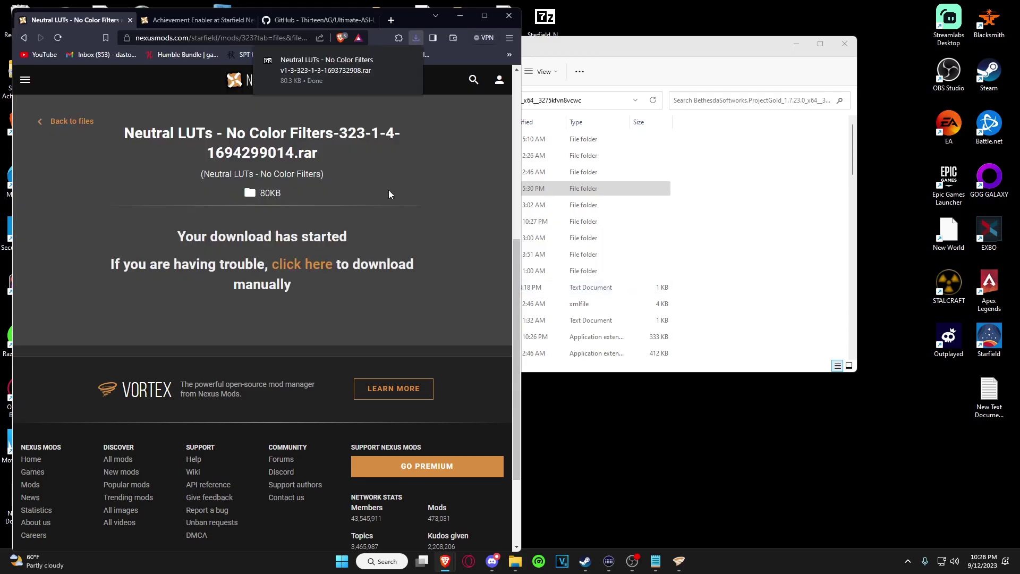
Step: Open the downloaded Neutral LUTs archive, and move the Starfield game folder window aside behind it
{"action": "left_click", "coordinate": [314, 77]}
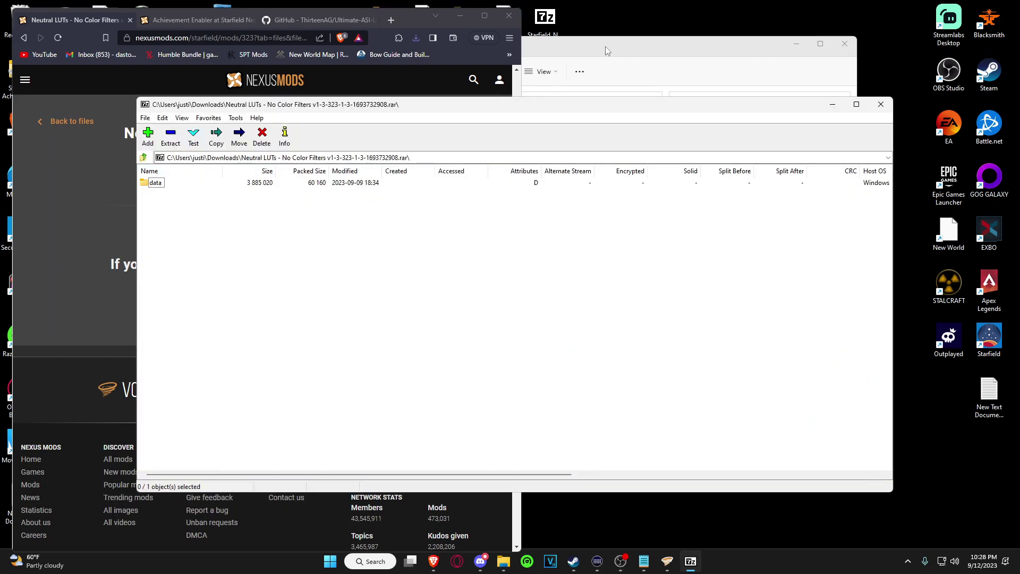
{"action": "left_click", "coordinate": [605, 46]}
{"action": "left_click_drag", "start_coordinate": [596, 53], "coordinate": [748, 55]}
{"action": "left_click", "coordinate": [285, 122]}
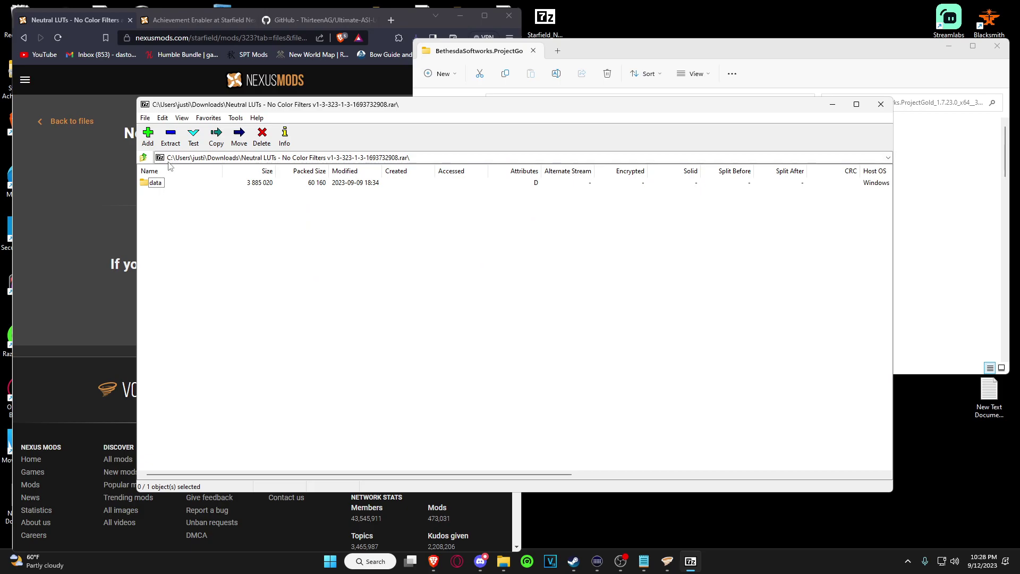
Step: Search for 7zip in a new browser tab and open the 7-zip.org site
{"action": "mouse_move", "coordinate": [433, 561]}
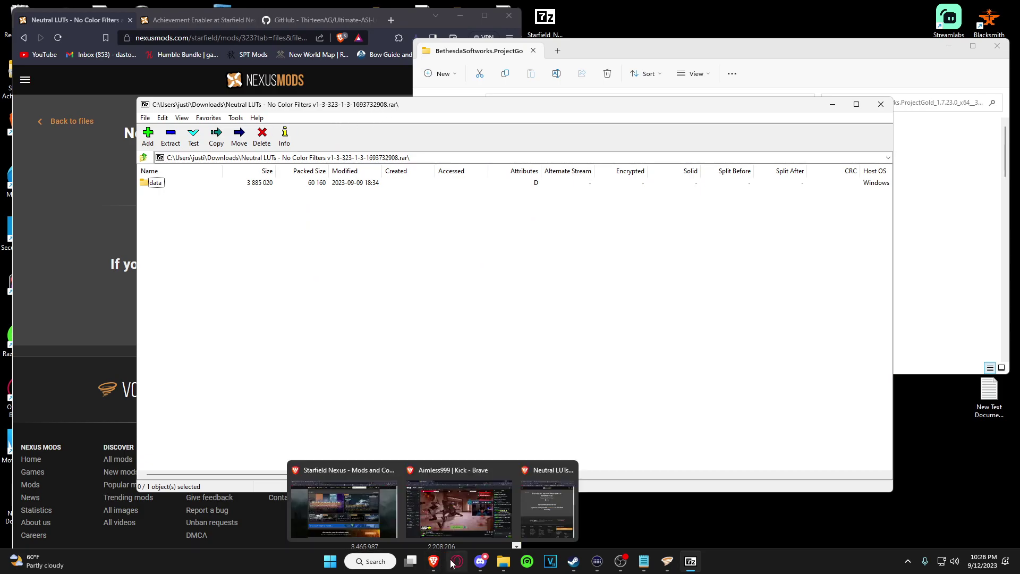
{"action": "left_click", "coordinate": [534, 512]}
{"action": "left_click", "coordinate": [391, 21]}
{"action": "left_click", "coordinate": [289, 38]}
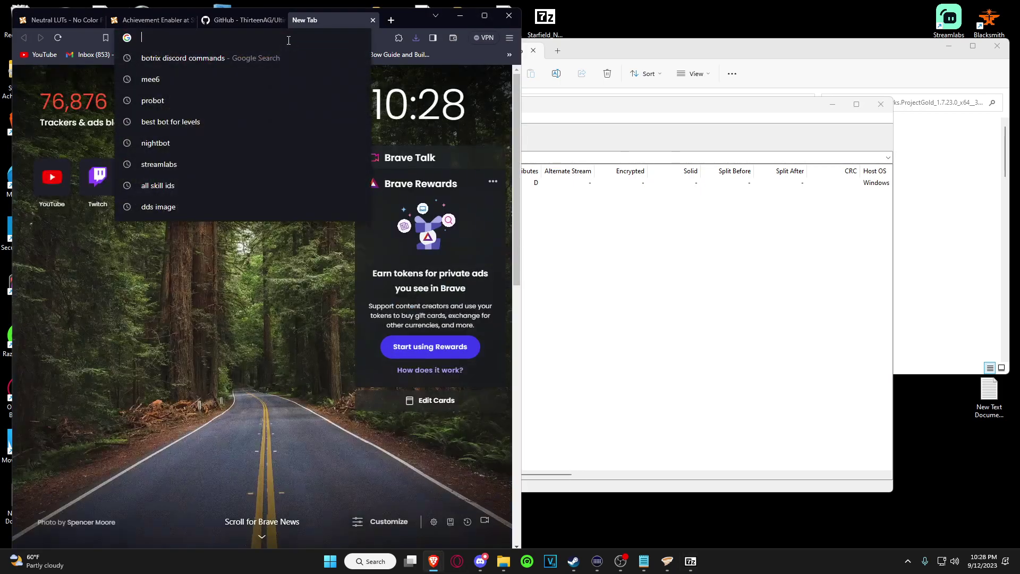
{"action": "type", "text": "7zip"}
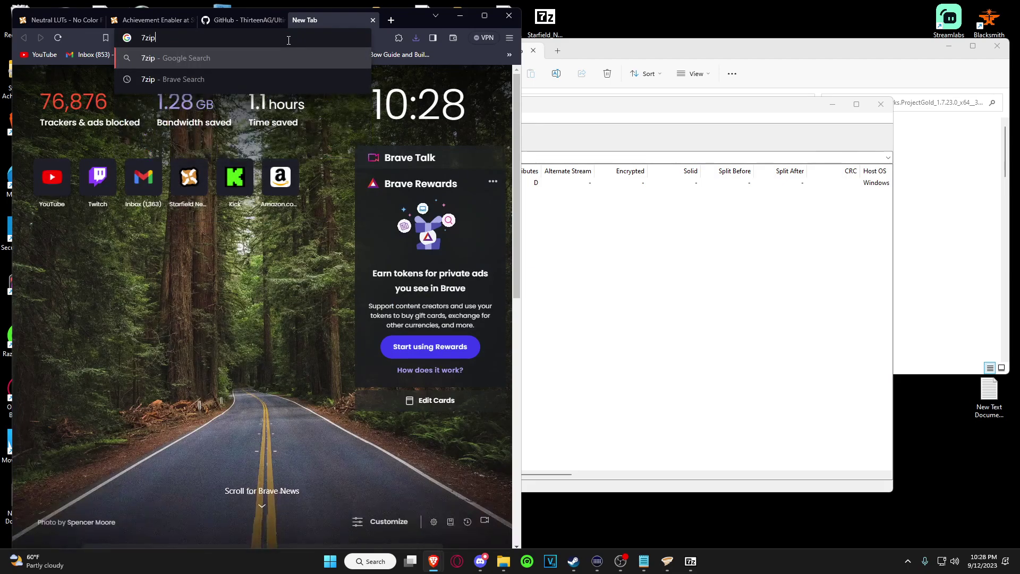
{"action": "key", "text": "Return"}
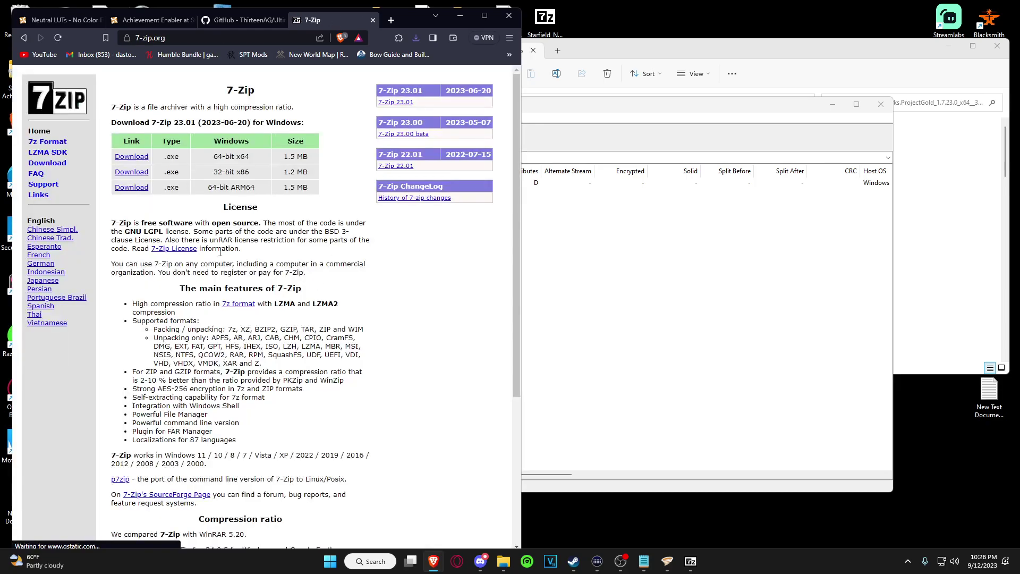
Step: Open the data folder inside the Neutral LUTs archive and place the archive window beside the Starfield game folder window
{"action": "left_click", "coordinate": [699, 186]}
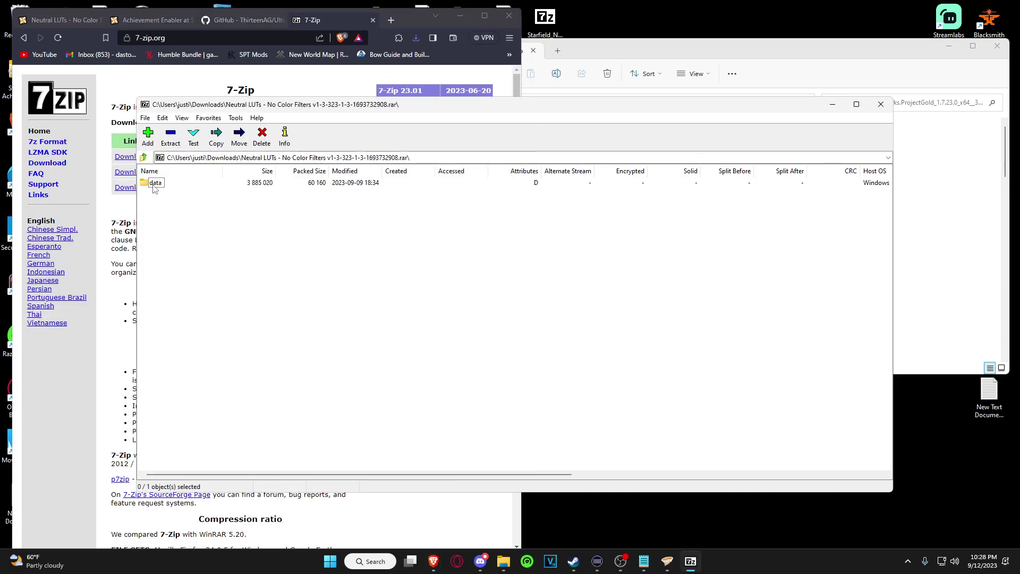
{"action": "double_click", "coordinate": [154, 184]}
{"action": "left_click", "coordinate": [606, 48]}
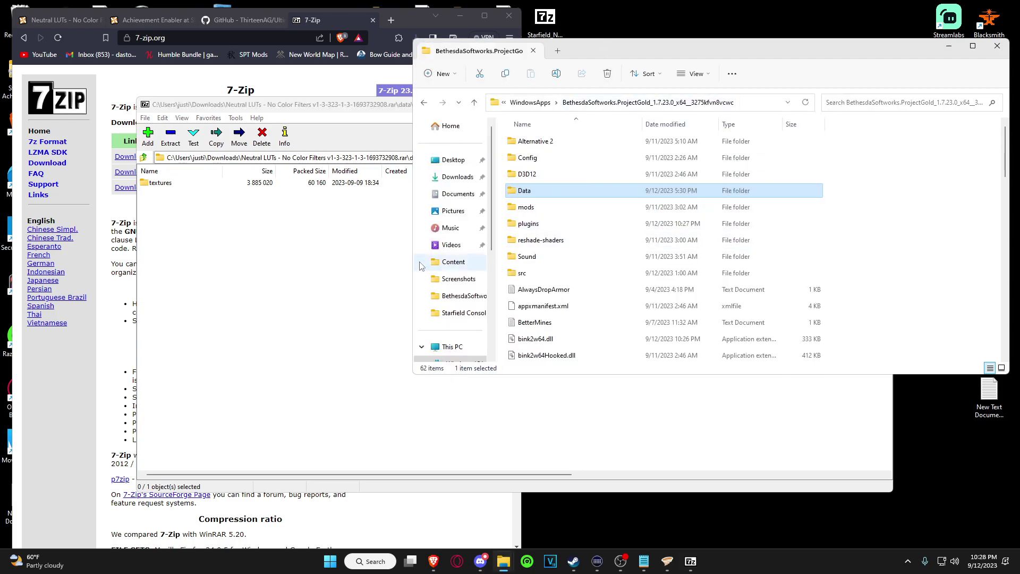
{"action": "left_click", "coordinate": [291, 244]}
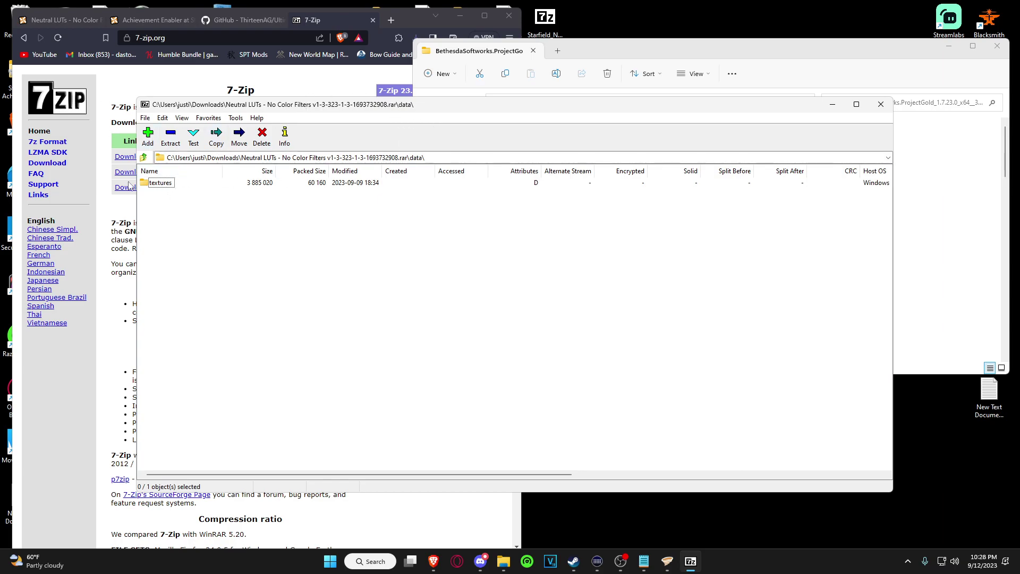
{"action": "left_click_drag", "start_coordinate": [442, 108], "coordinate": [321, 126]}
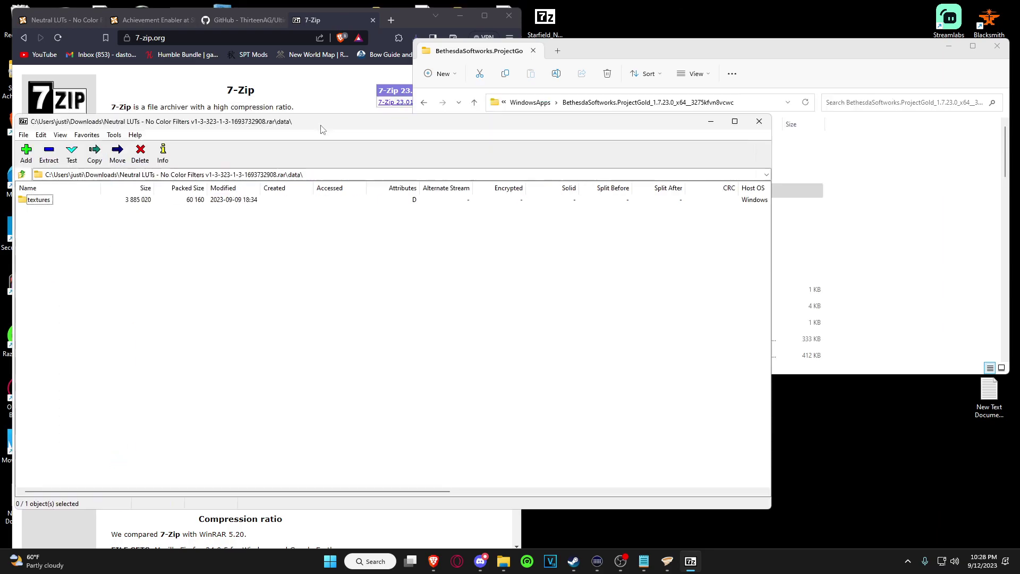
Step: Open Data and its textures folder in the Starfield directory, and look into the archive's textures folder before returning to its data folder
{"action": "left_click", "coordinate": [753, 54]}
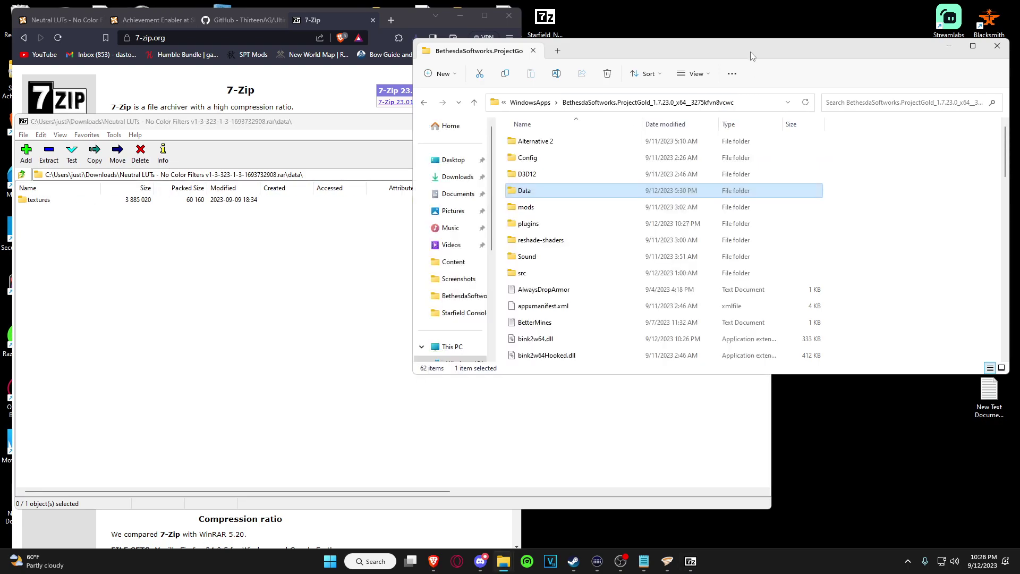
{"action": "double_click", "coordinate": [547, 191]}
{"action": "double_click", "coordinate": [526, 257]}
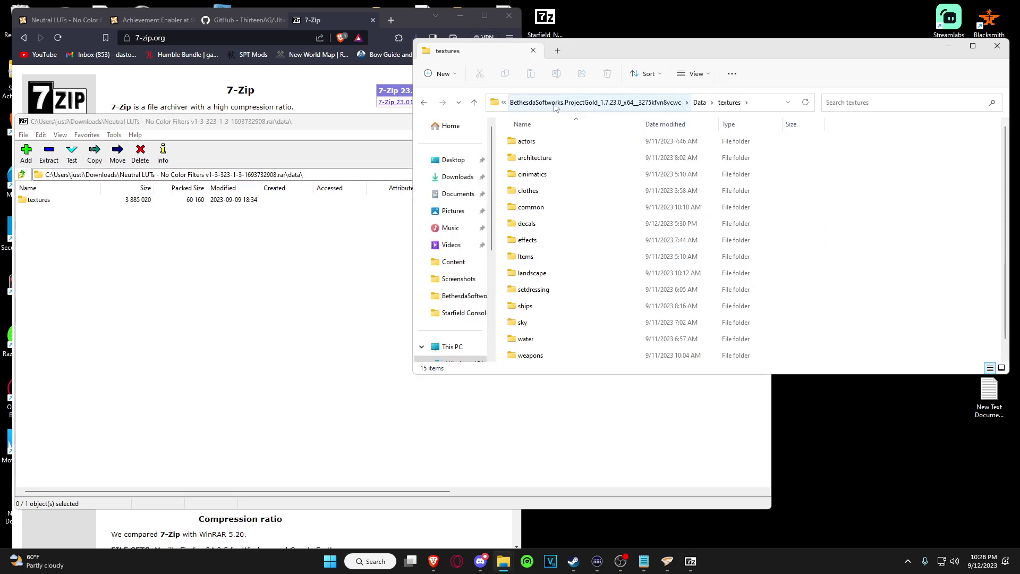
{"action": "double_click", "coordinate": [54, 201]}
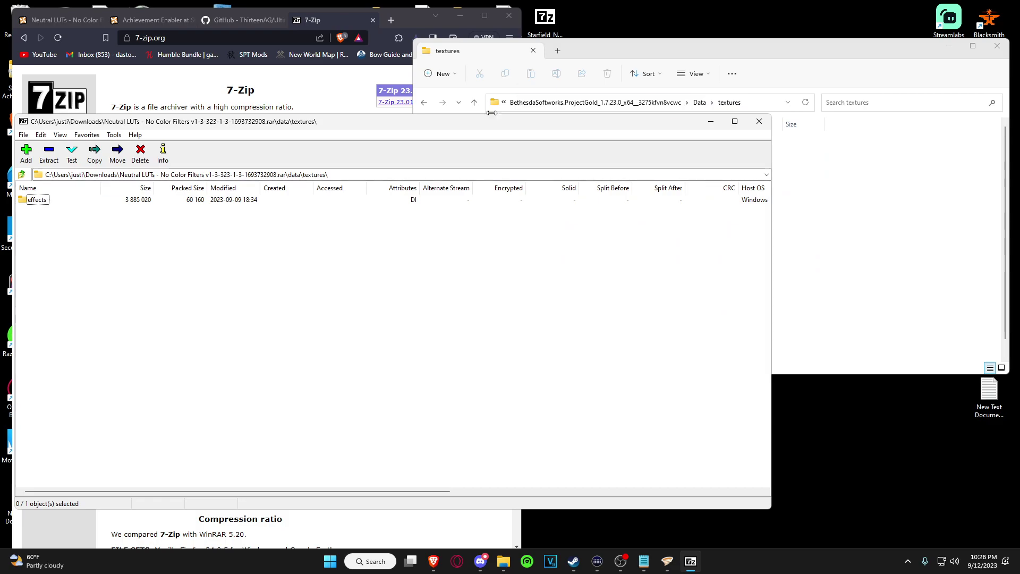
{"action": "left_click", "coordinate": [22, 175]}
{"action": "left_click", "coordinate": [932, 201]}
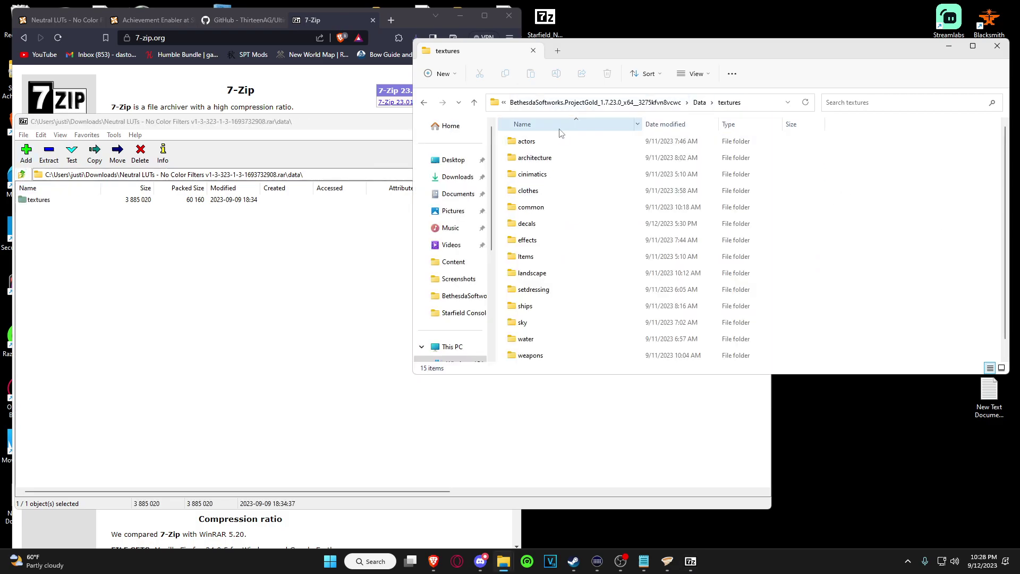
Step: Open the effects folder in both the game's and the archive's textures folders to compare where the LUTs folder belongs
{"action": "left_click", "coordinate": [542, 242]}
{"action": "double_click", "coordinate": [542, 242]}
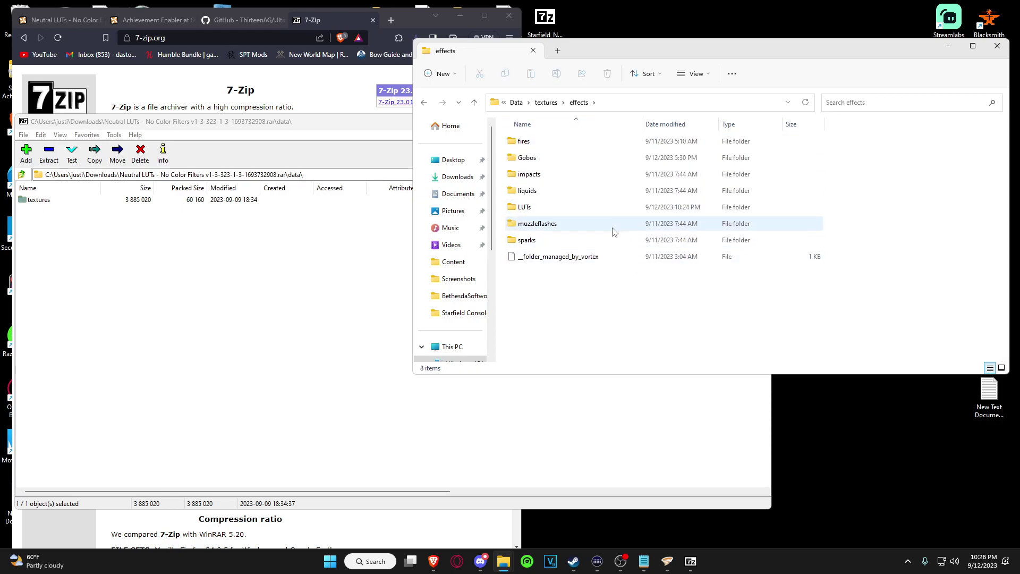
{"action": "double_click", "coordinate": [33, 200]}
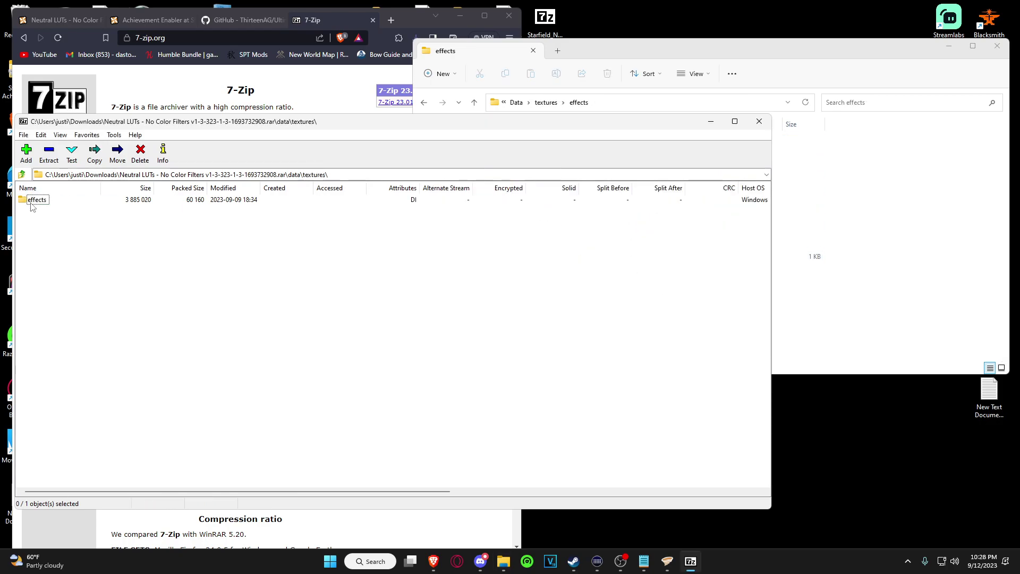
{"action": "double_click", "coordinate": [36, 200]}
{"action": "left_click_drag", "start_coordinate": [793, 222], "coordinate": [792, 224]}
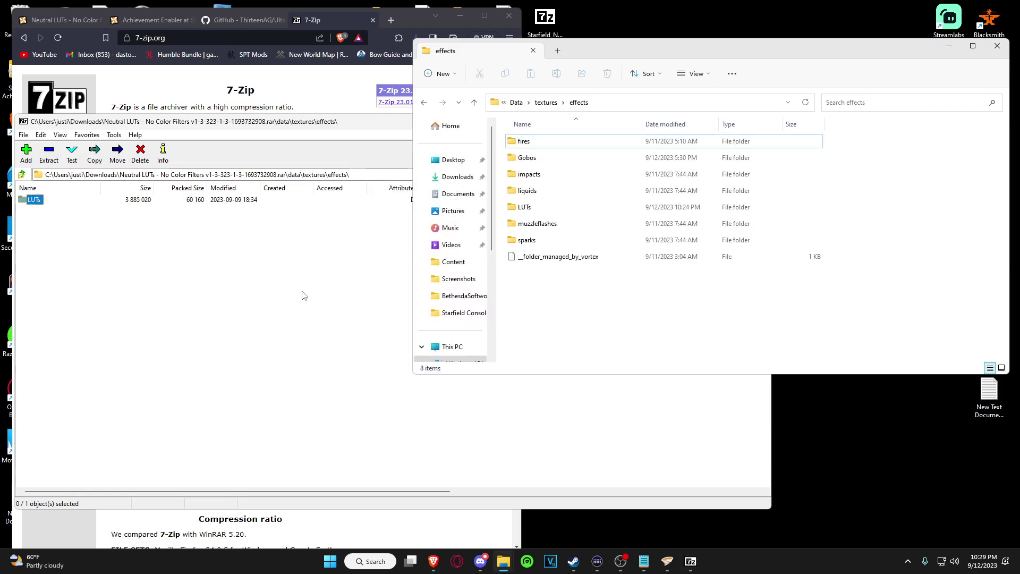
{"action": "left_click", "coordinate": [465, 195]}
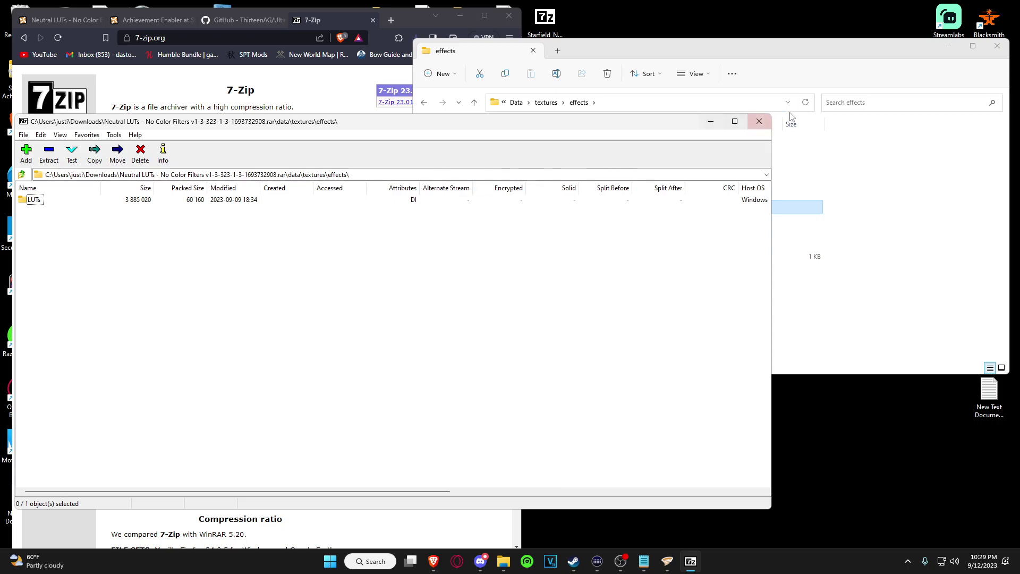
Step: Close the Neutral LUTs archive and the Starfield game folder windows, and minimize the browser
{"action": "left_click", "coordinate": [760, 121]}
{"action": "left_click", "coordinate": [999, 51]}
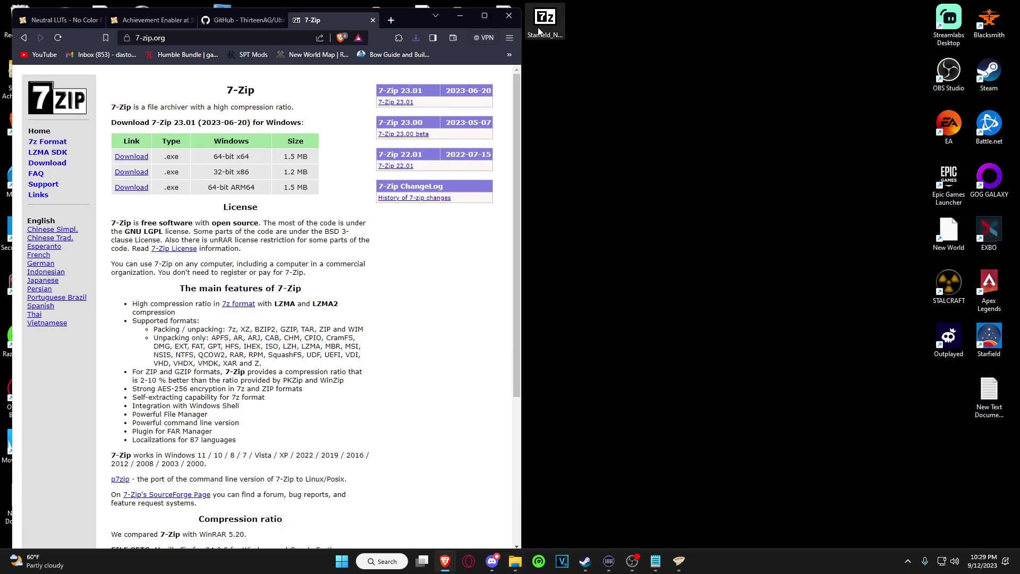
{"action": "left_click", "coordinate": [461, 16]}
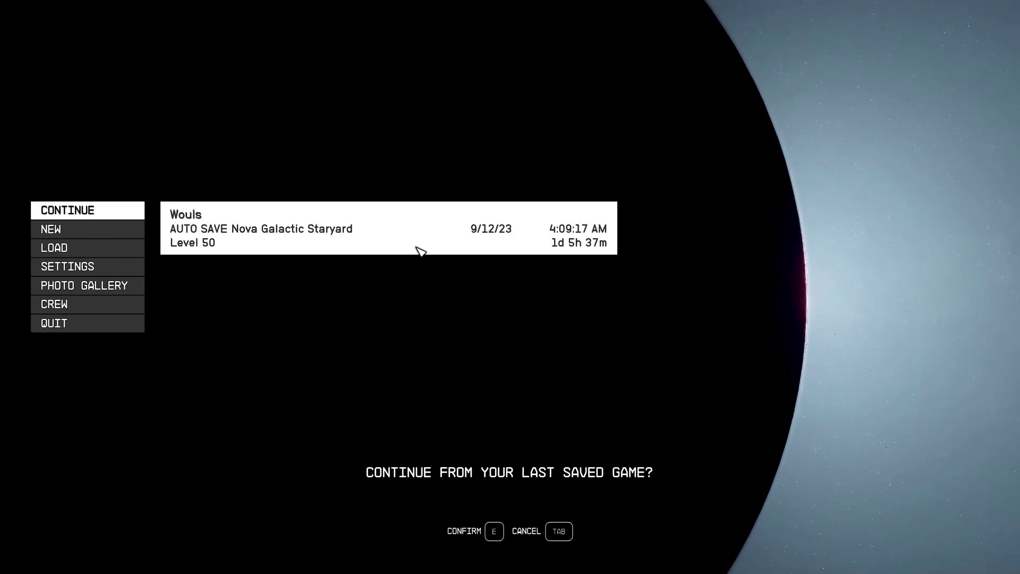
Step: Choose to continue Starfield from the latest Nova Galactic Staryard auto save
{"action": "key", "text": "Tab"}
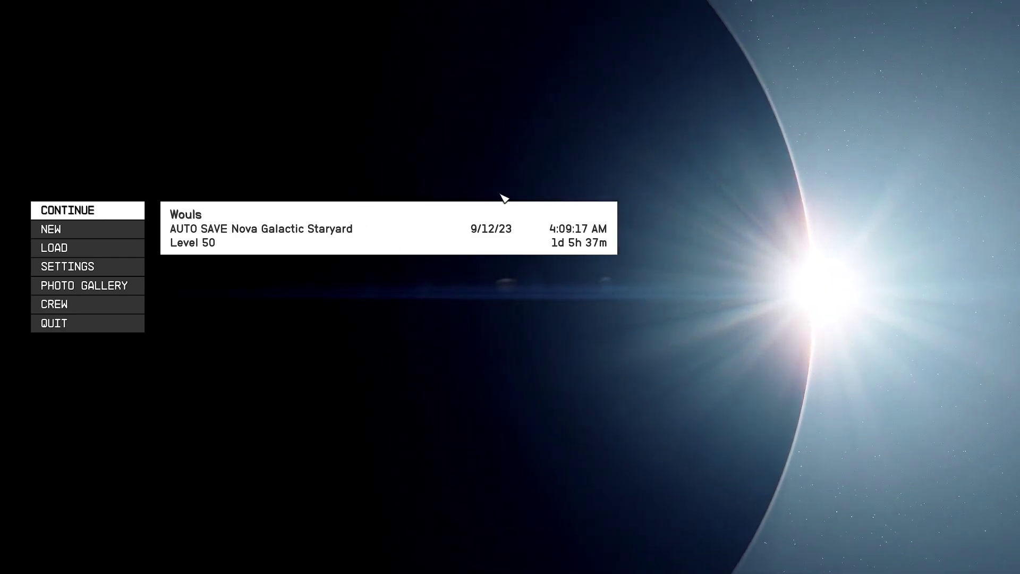
{"action": "left_click", "coordinate": [433, 221]}
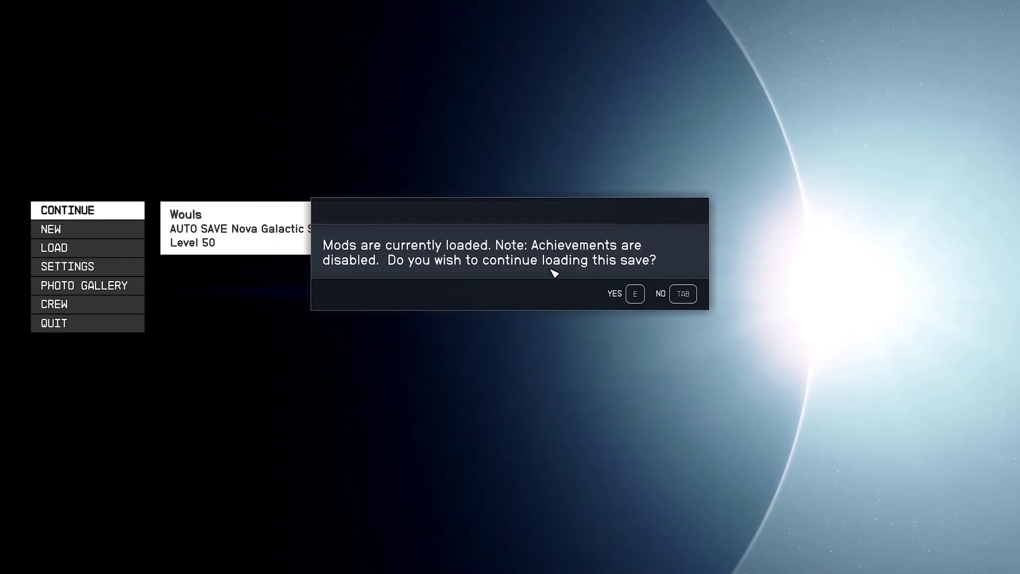
Step: Switch to File Explorer, select crafting.esp and ShipStorage.esp in the Starfield Data folder as example plugin files, and return to the game
{"action": "key", "text": "super"}
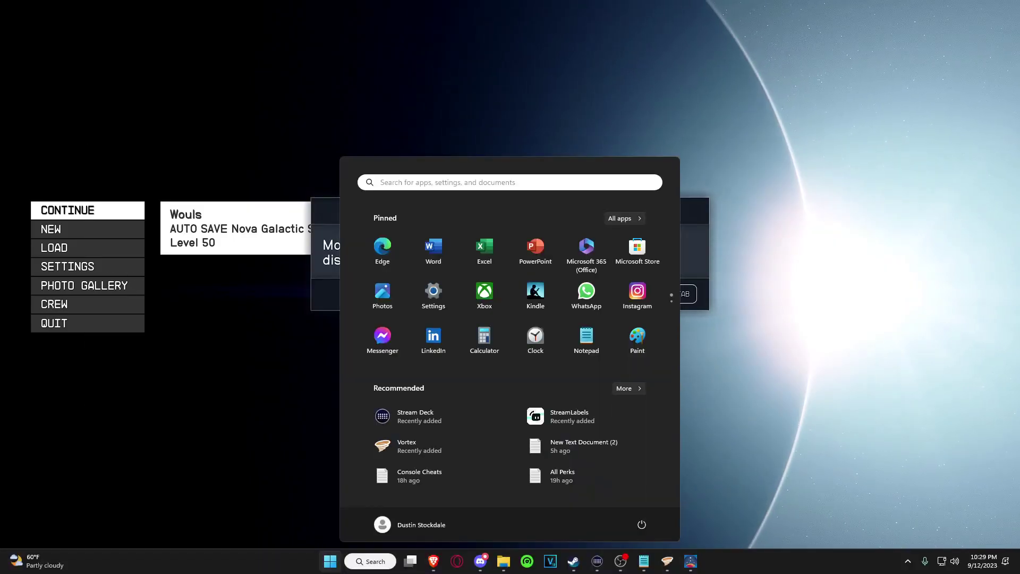
{"action": "left_click", "coordinate": [504, 560]}
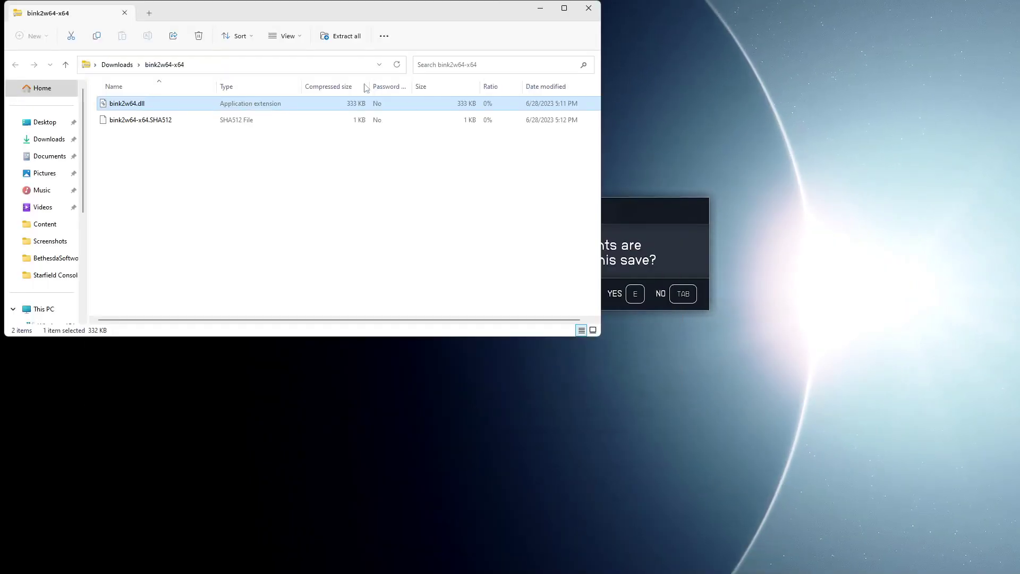
{"action": "left_click", "coordinate": [117, 64]}
{"action": "left_click", "coordinate": [38, 270]}
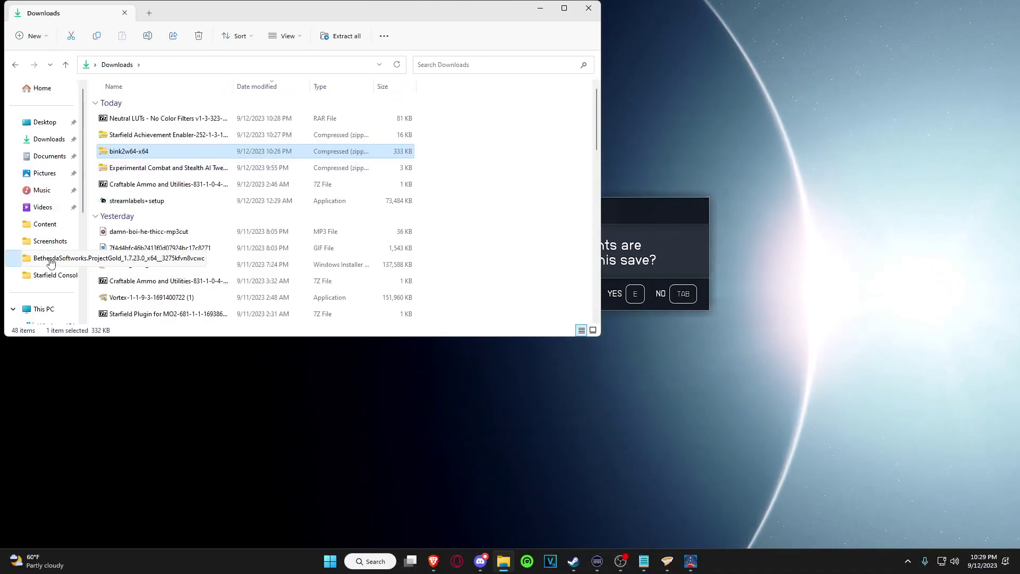
{"action": "double_click", "coordinate": [141, 154]}
{"action": "scroll", "coordinate": [171, 104], "scroll_direction": "down", "scroll_amount": 2}
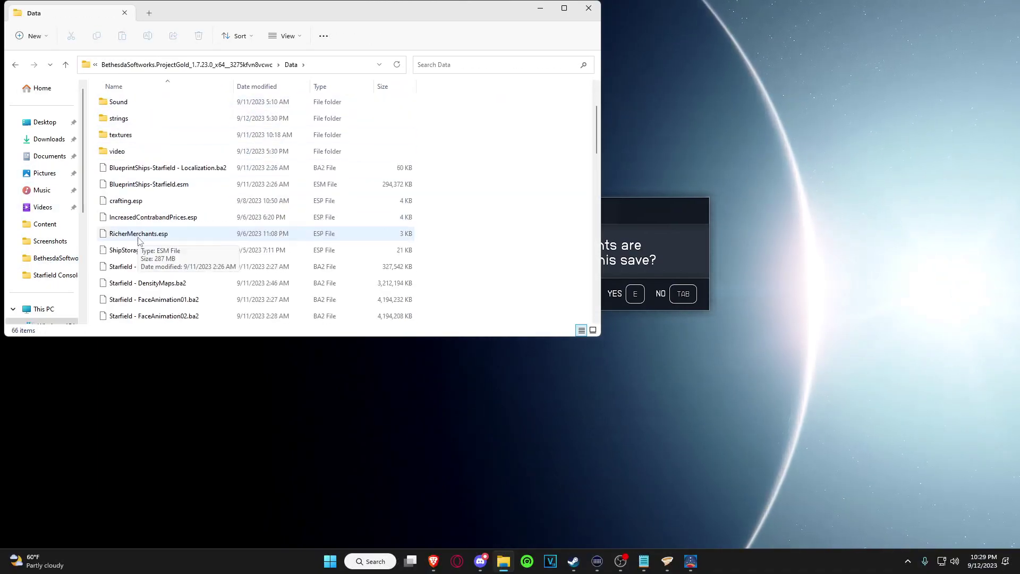
{"action": "left_click", "coordinate": [137, 201]}
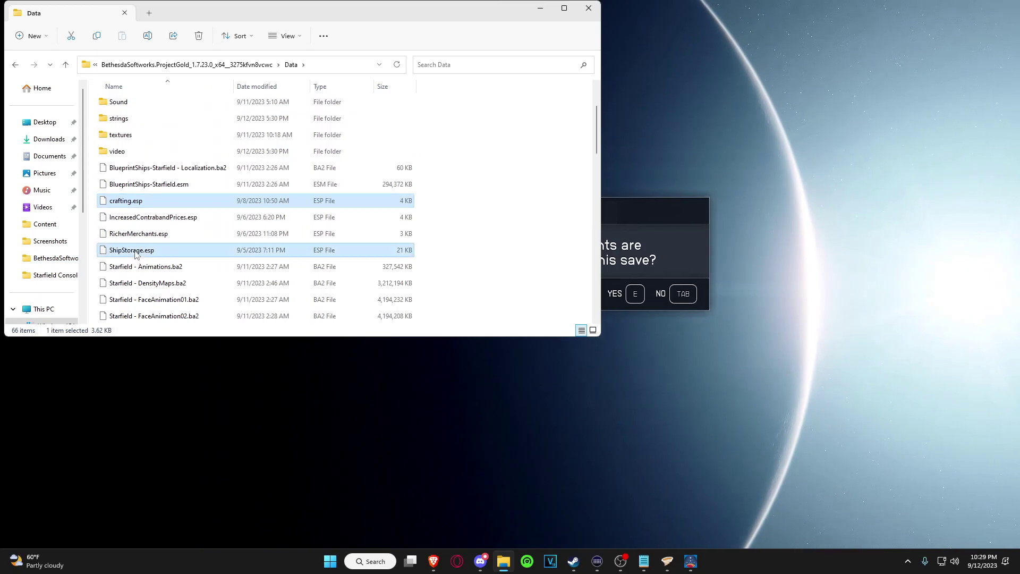
{"action": "key", "text": "alt+Tab"}
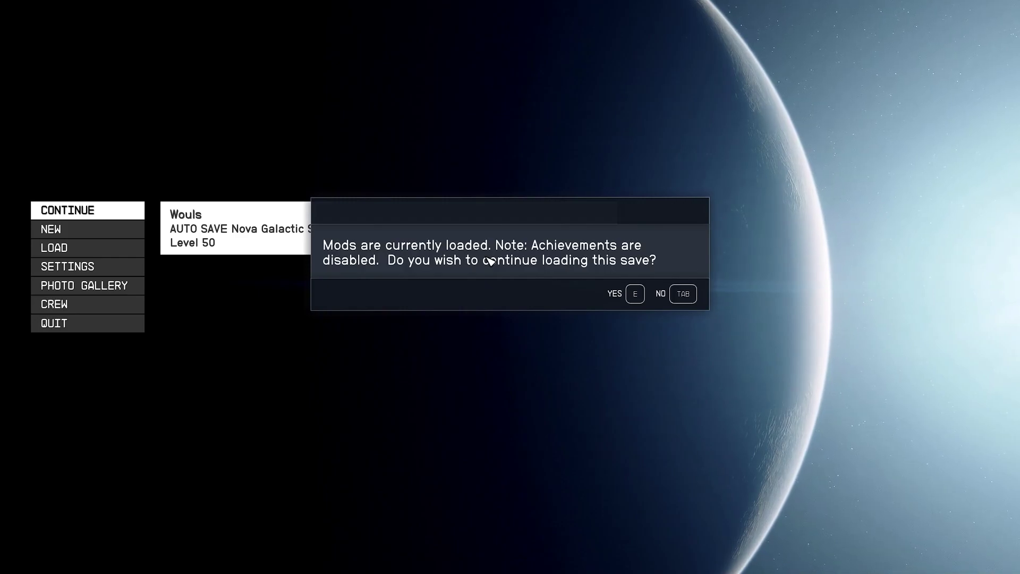
Step: Confirm loading the save with mods and walk around the Nova Galactic Staryard to view the changed colors
{"action": "key", "text": "e"}
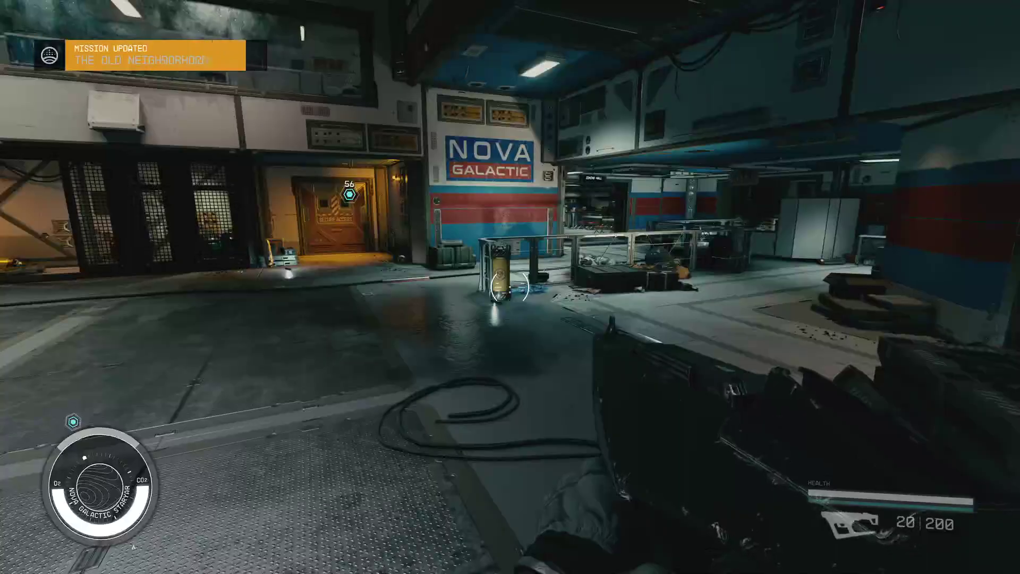
{"action": "key", "text": "w"}
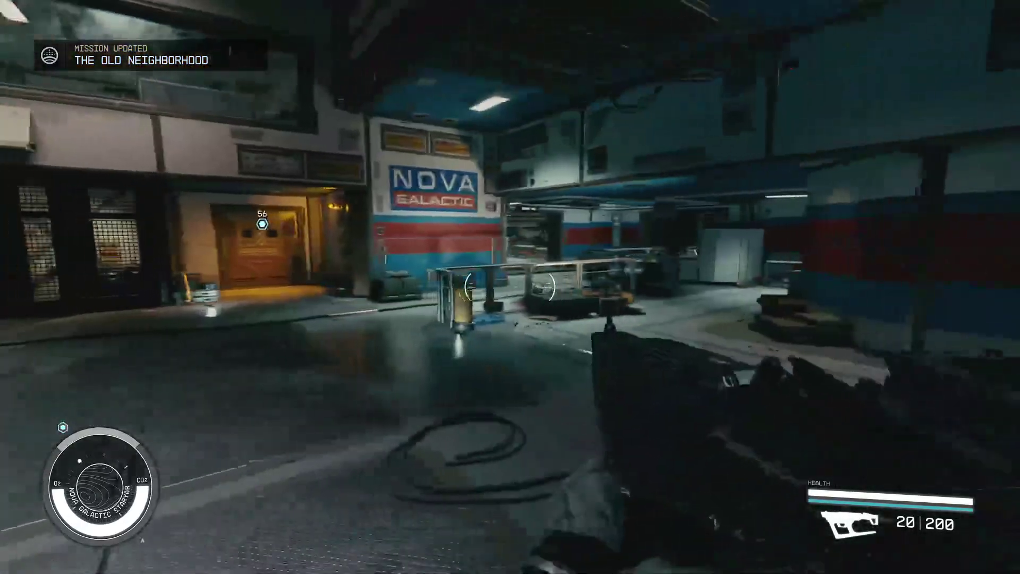
{"action": "key", "text": "w"}
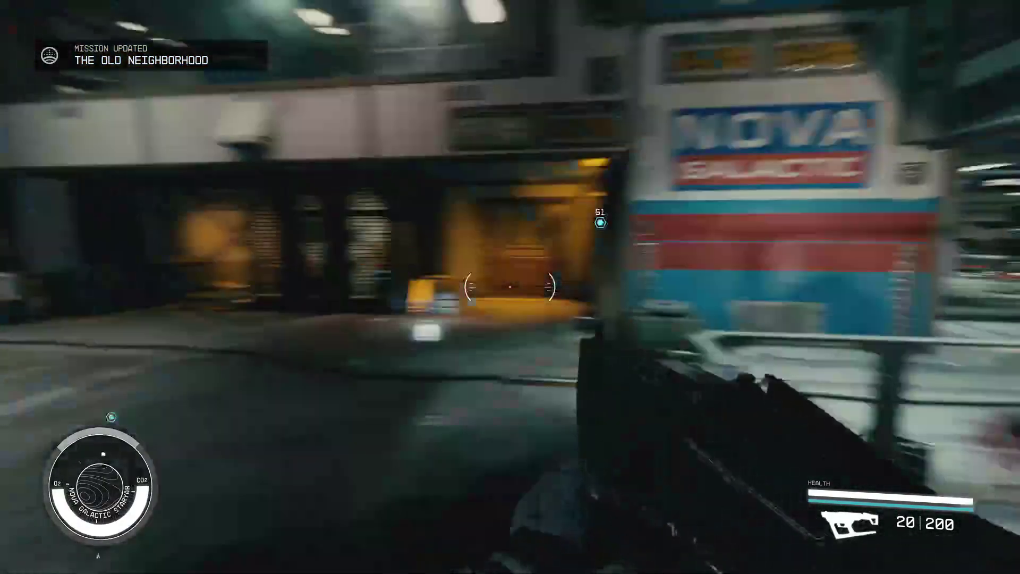
{"action": "key", "text": "w"}
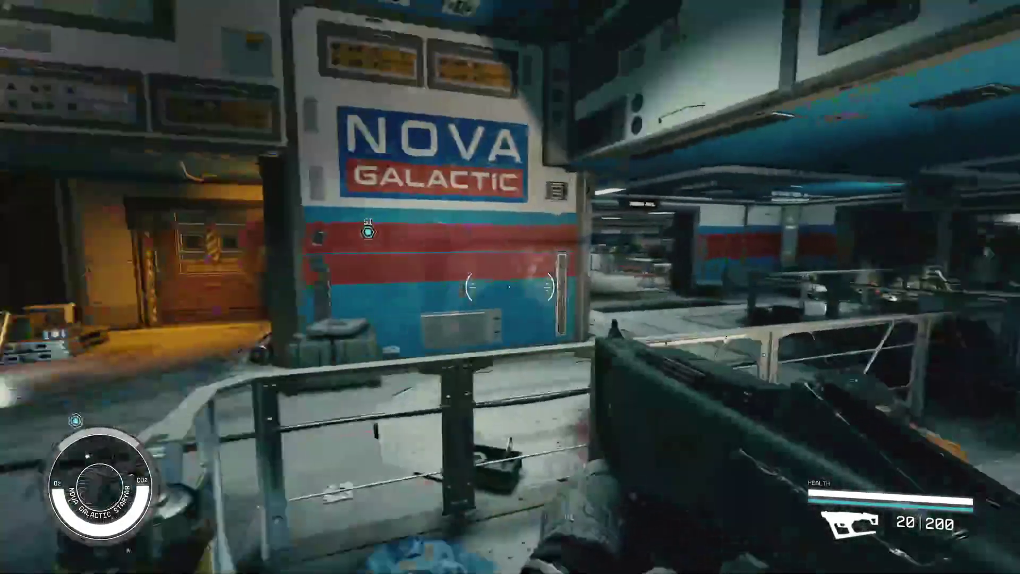
{"action": "key", "text": "w"}
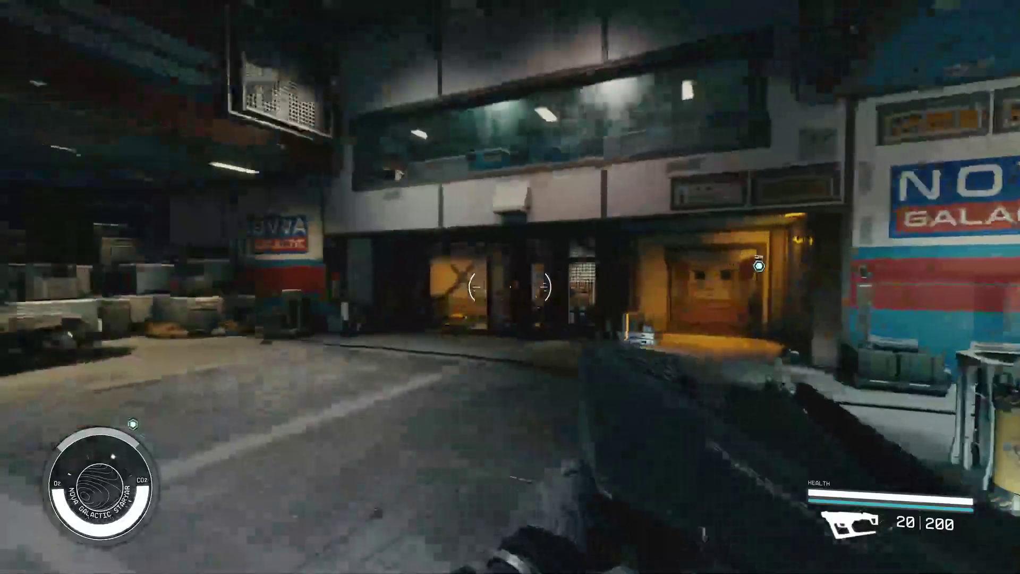
{"action": "key", "text": "w"}
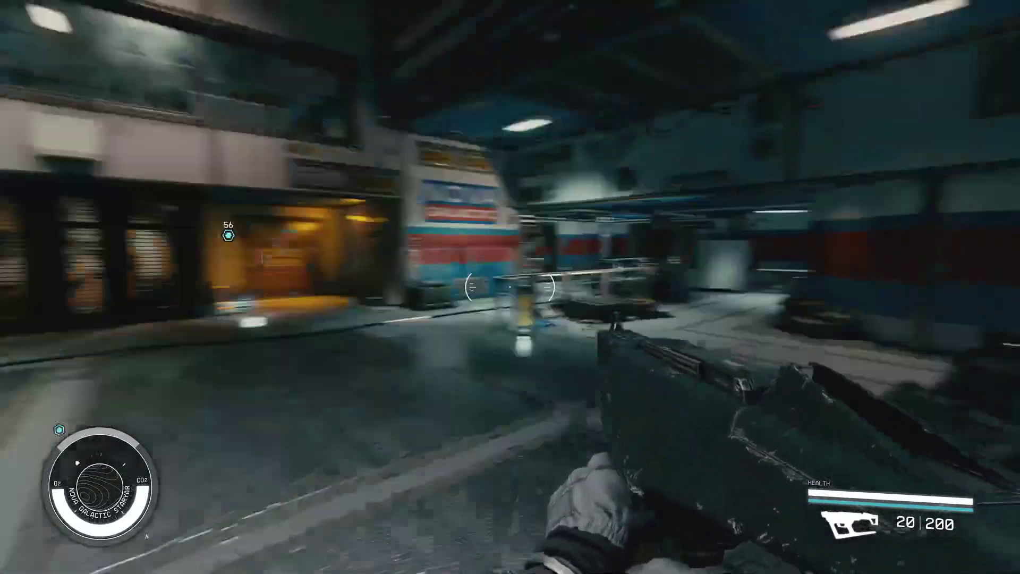
{"action": "key", "text": "w"}
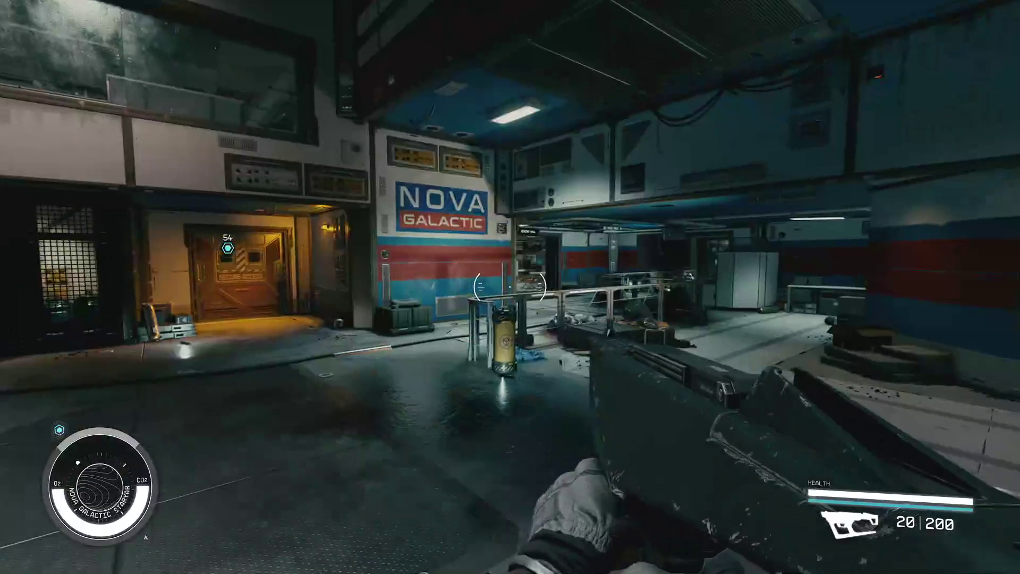
Step: Save the game and quit Starfield to the desktop
{"action": "key", "text": "Escape"}
{"action": "left_click", "coordinate": [110, 360]}
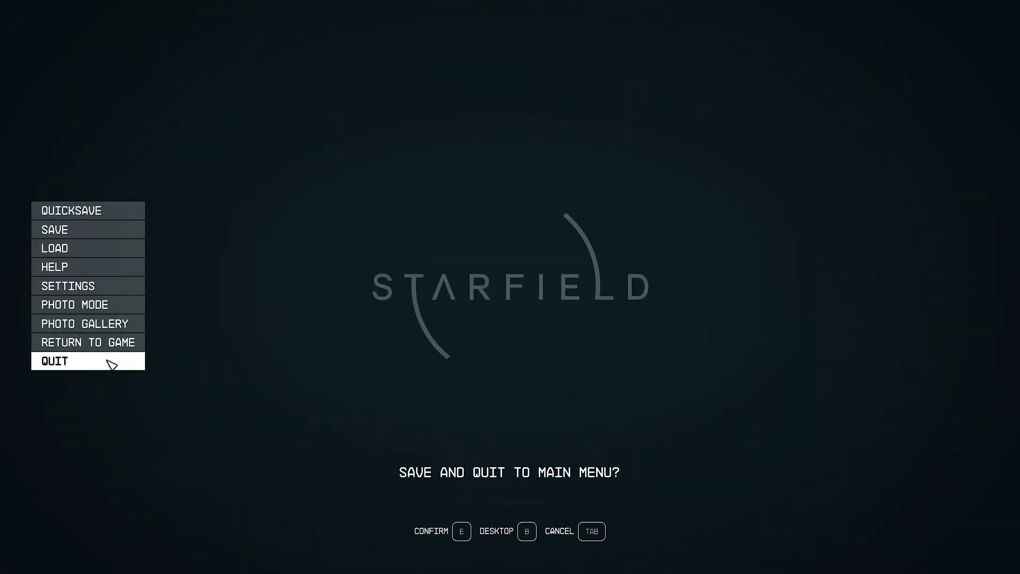
{"action": "key", "text": "e"}
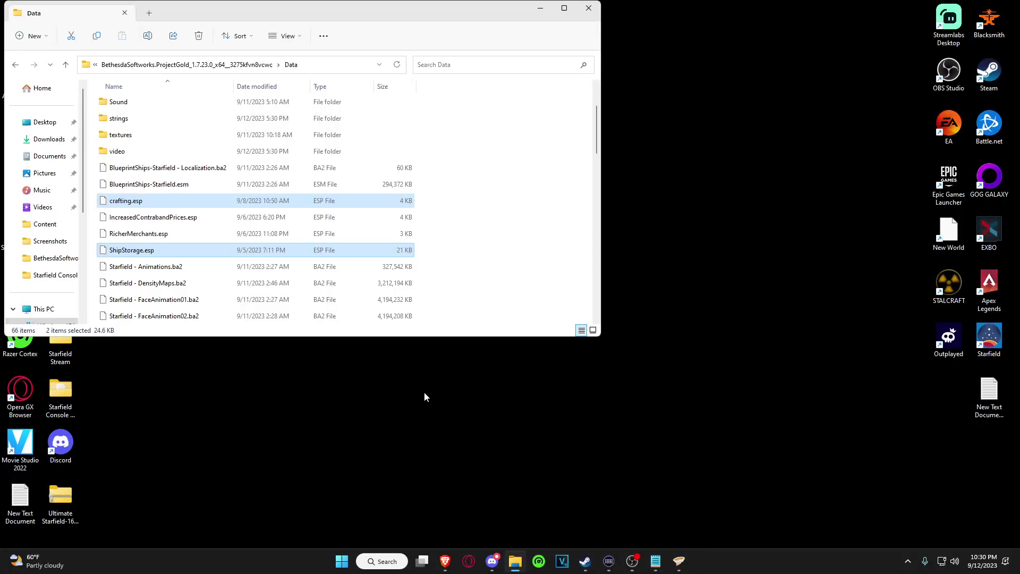
Step: Look through the files in the Starfield Data folder and close its window
{"action": "scroll", "coordinate": [340, 298], "scroll_direction": "down", "scroll_amount": 3}
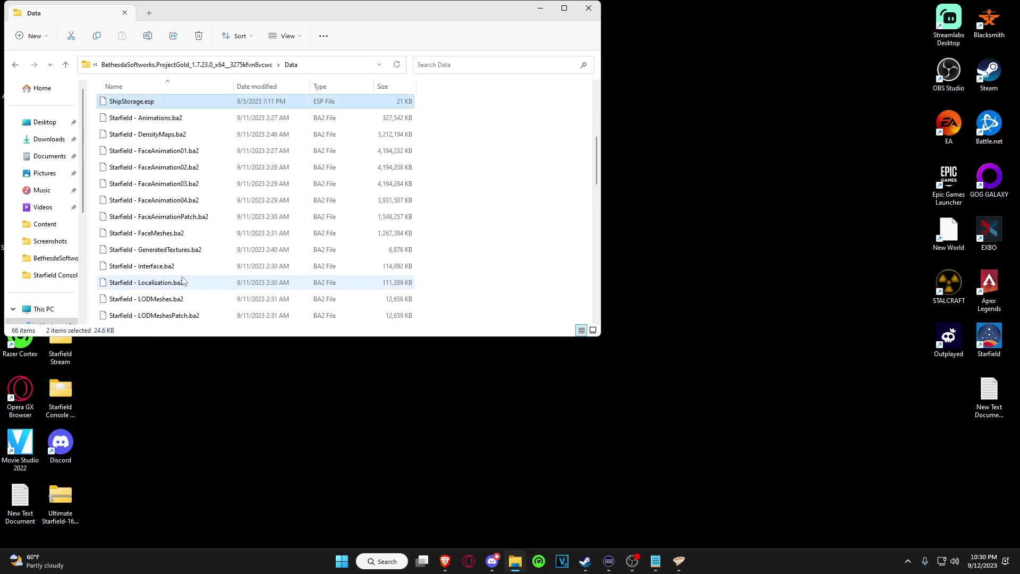
{"action": "scroll", "coordinate": [526, 101], "scroll_direction": "up", "scroll_amount": 5}
{"action": "left_click", "coordinate": [590, 9]}
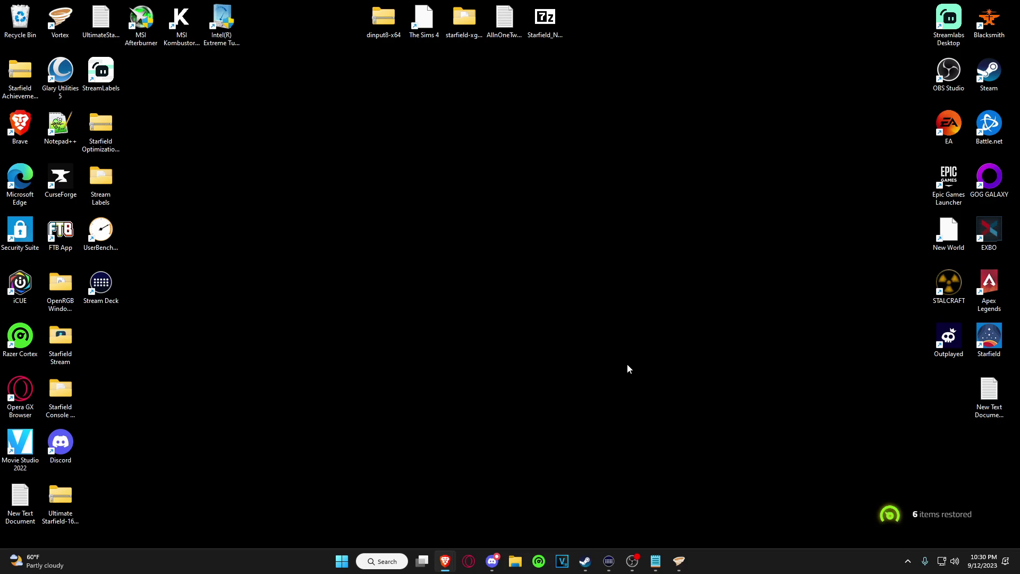
{"action": "left_click", "coordinate": [633, 561]}
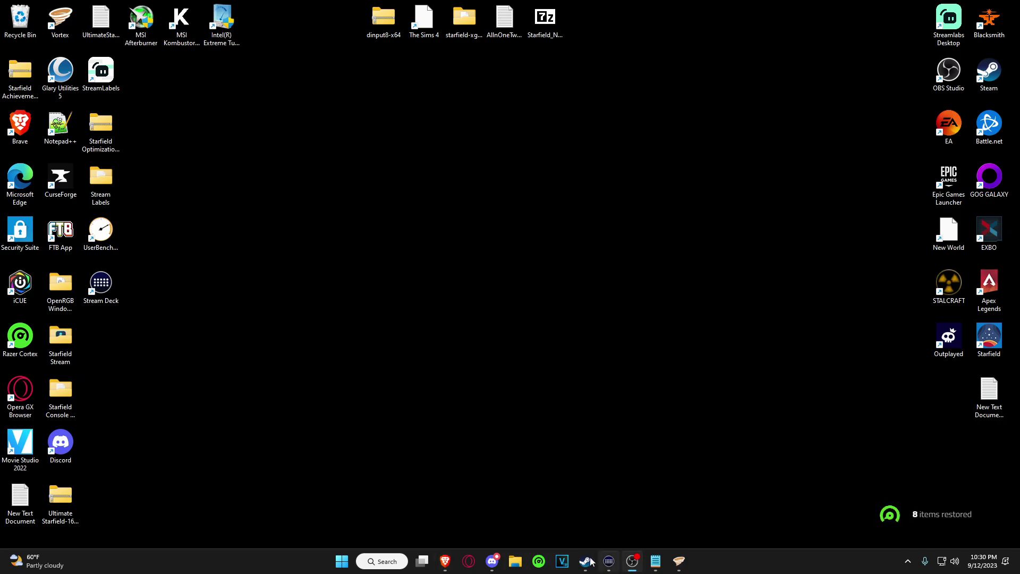